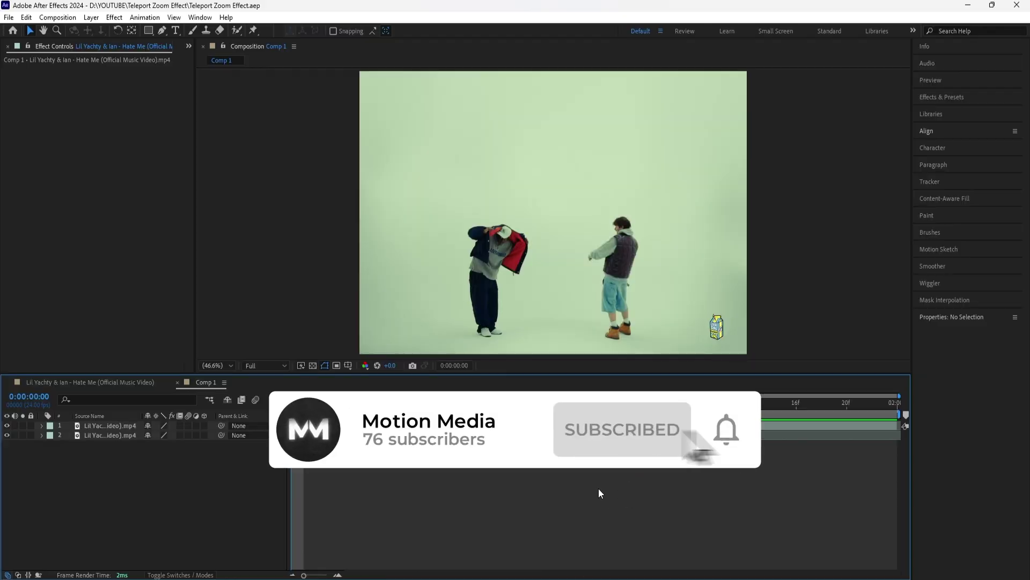
# Step: Find the cut to the close-up at 0:00:01:02, then step back to the wide shot at 0:00:00:22
pyautogui.press('space')
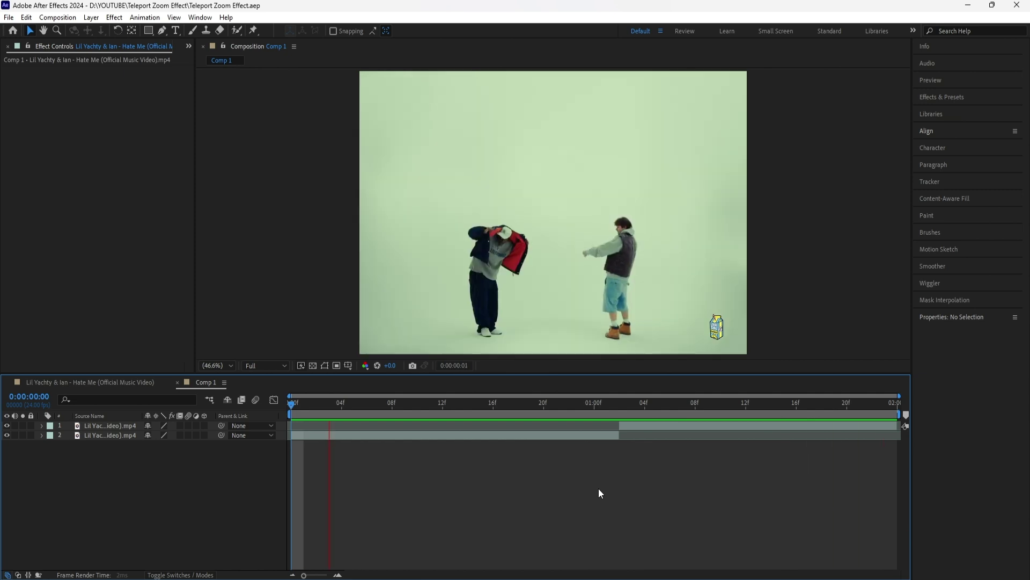
pyautogui.moveTo(660, 406); pyautogui.dragTo(549, 462)
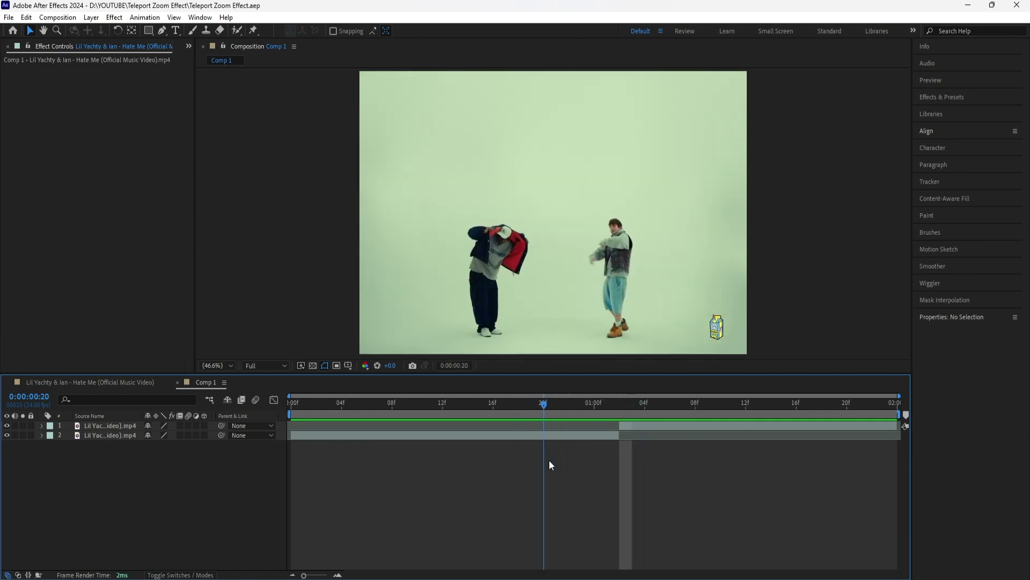
pyautogui.click(549, 435)
pyautogui.moveTo(548, 408); pyautogui.dragTo(700, 425)
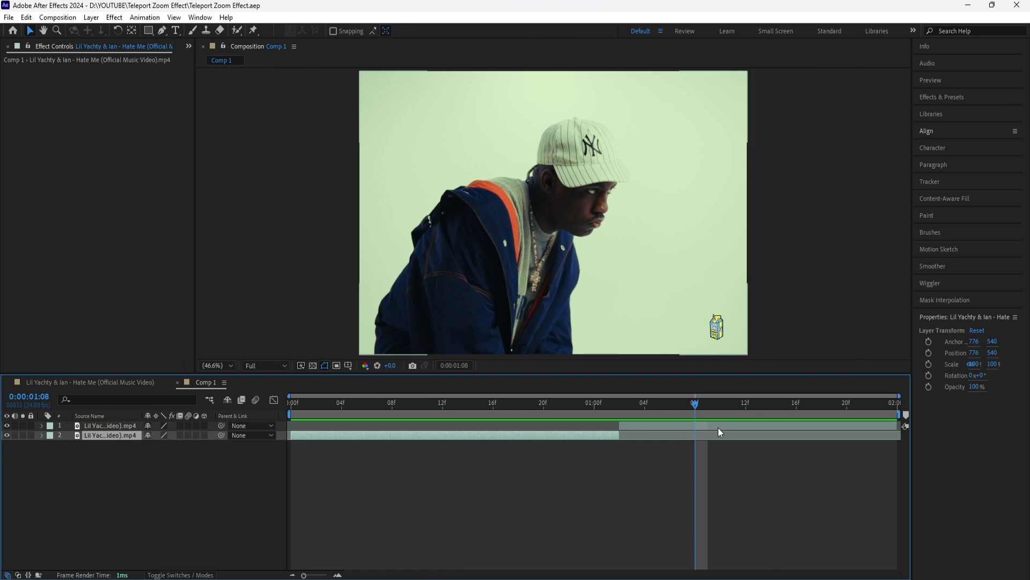
pyautogui.click(698, 425)
pyautogui.moveTo(547, 408); pyautogui.dragTo(617, 415)
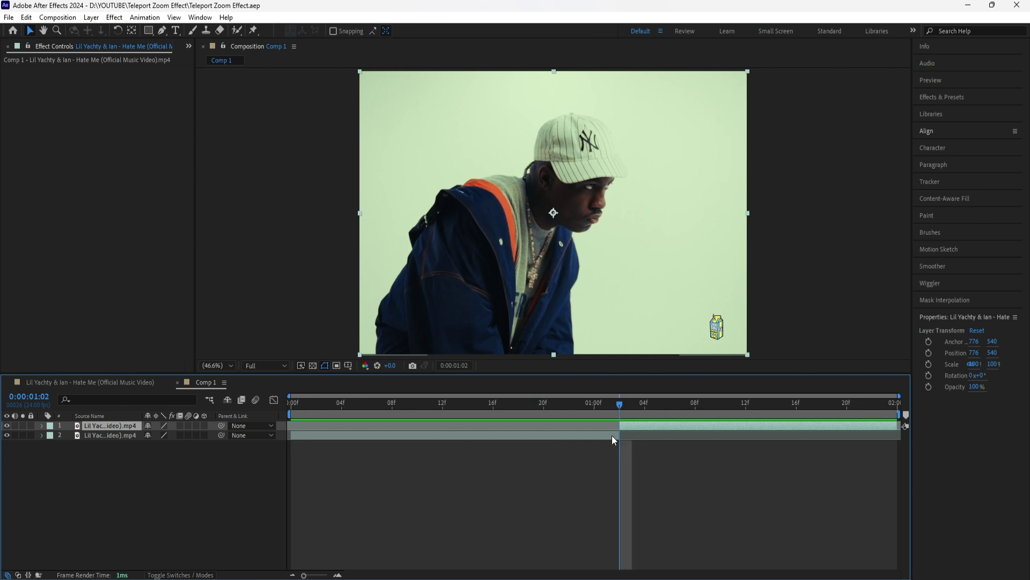
pyautogui.click(612, 436)
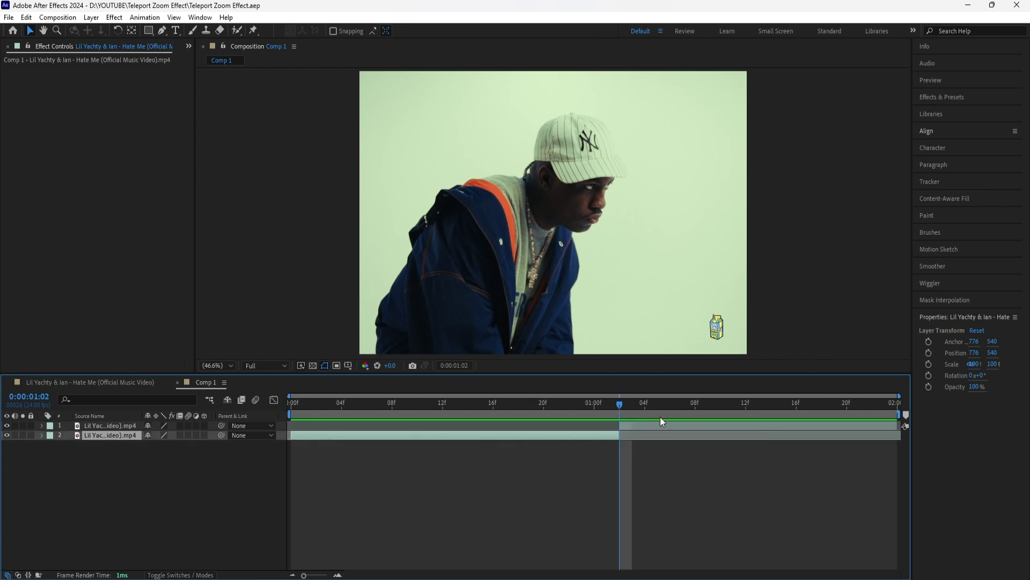
pyautogui.press('pageup')
pyautogui.press('pageup')
pyautogui.press('pageup')
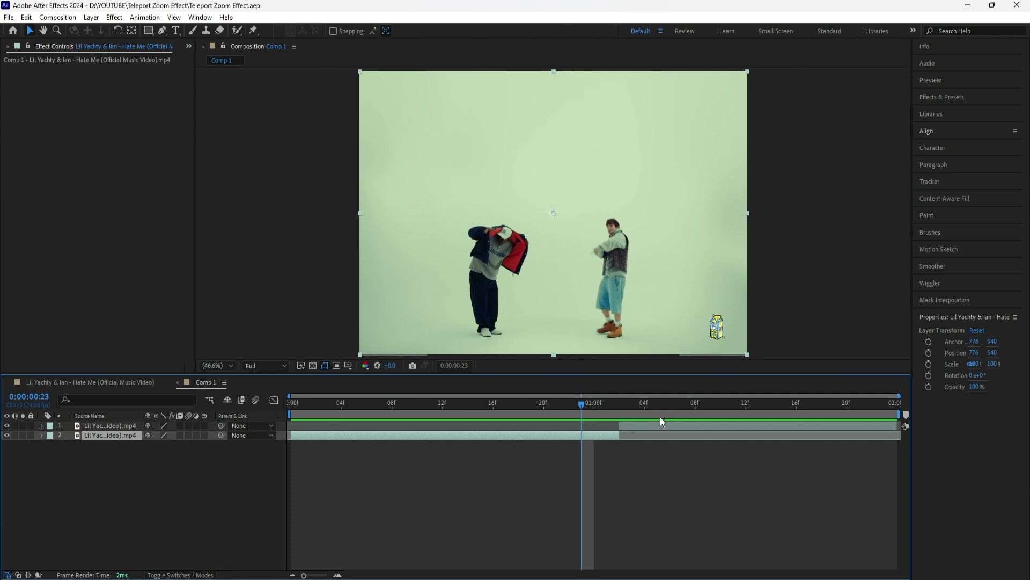
pyautogui.press('pageup')
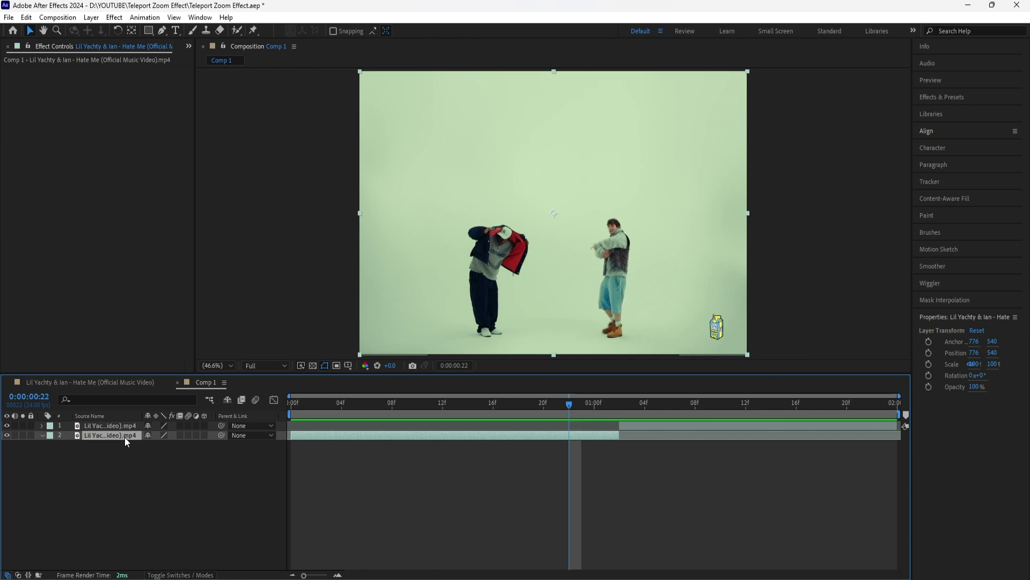
# Step: Duplicate the clip layer and rename the bottom layer LIL YACHTY 1
pyautogui.hotkey('ctrl', 'd')
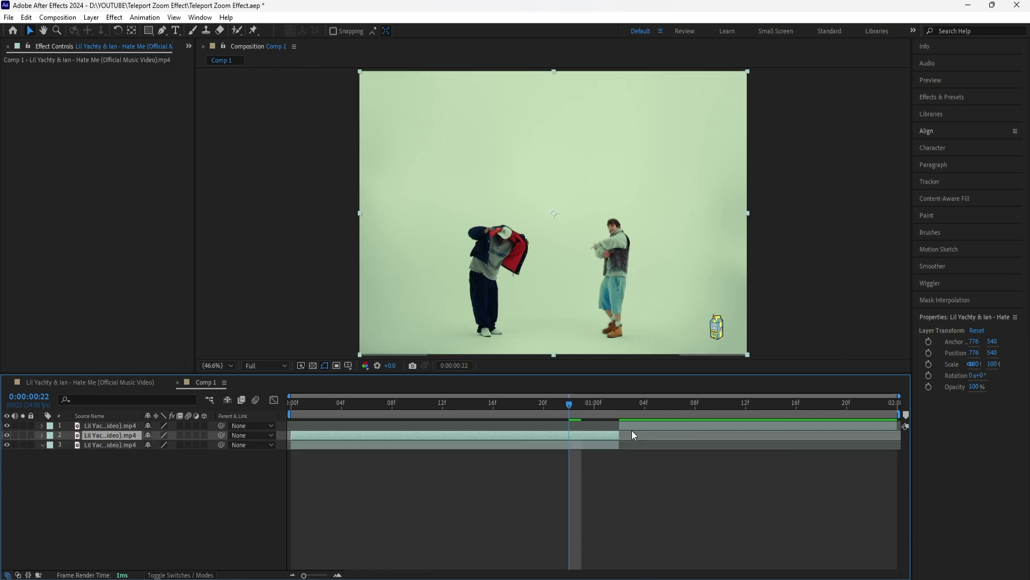
pyautogui.click(108, 445)
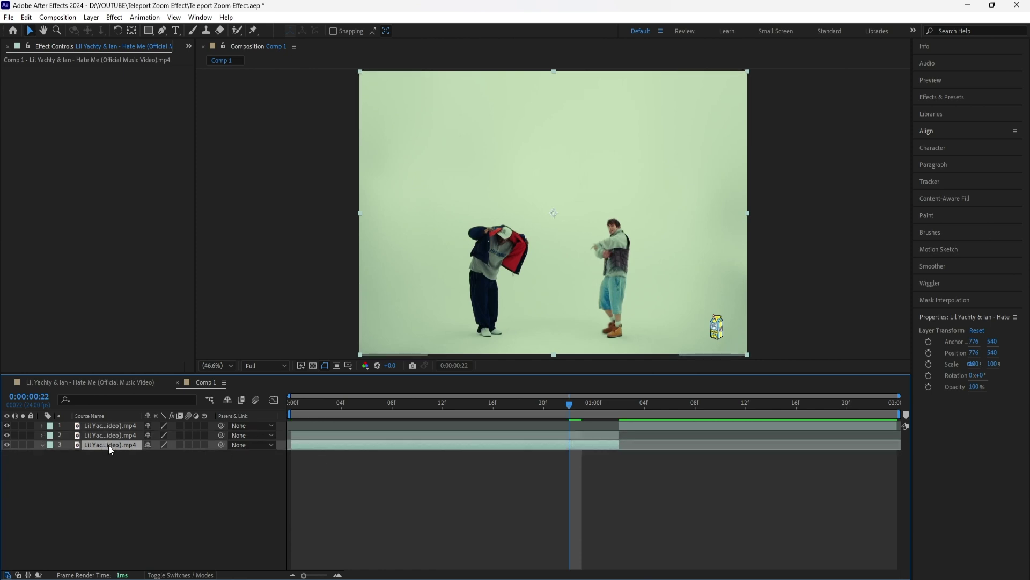
pyautogui.rightClick(109, 445)
pyautogui.click(161, 411)
pyautogui.write('LIL YACHTY 1')
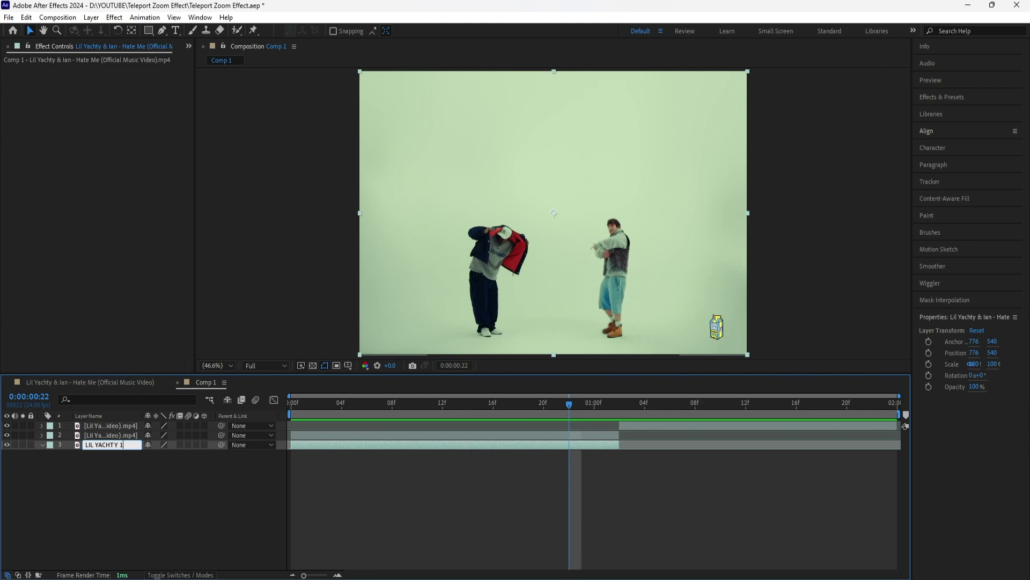
pyautogui.press('Return')
# Step: Rename the top layer LIL YACHTY 2 and enter YACHTY FREEZE as the middle layer's name
pyautogui.click(107, 425)
pyautogui.press('Return')
pyautogui.write('LIL YACTHY')
pyautogui.press('BackSpace')
pyautogui.press('BackSpace')
pyautogui.press('BackSpace')
pyautogui.write('HTY 2')
pyautogui.press('Return')
pyautogui.rightClick(121, 436)
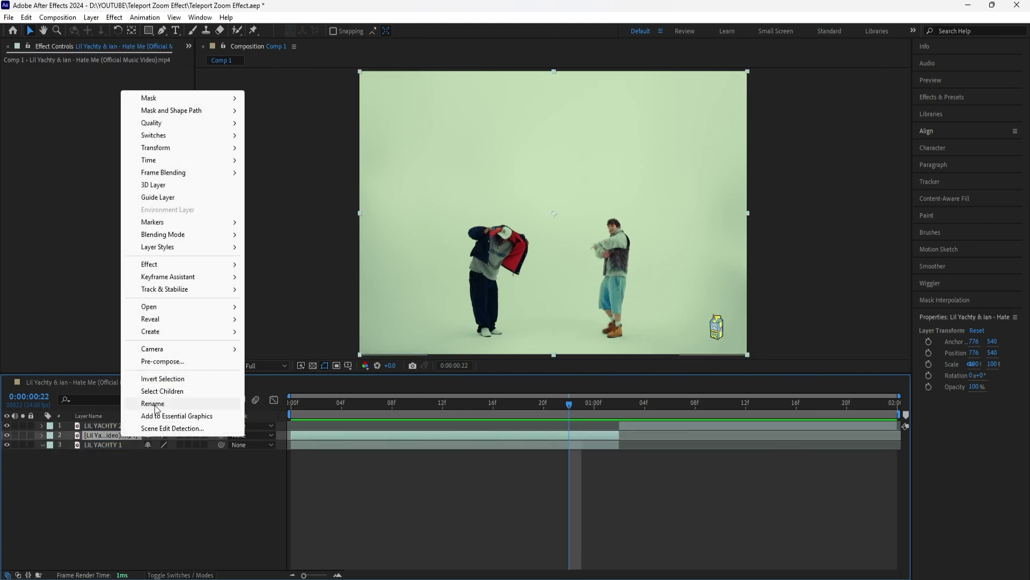
pyautogui.click(137, 501)
pyautogui.write('YACHT')
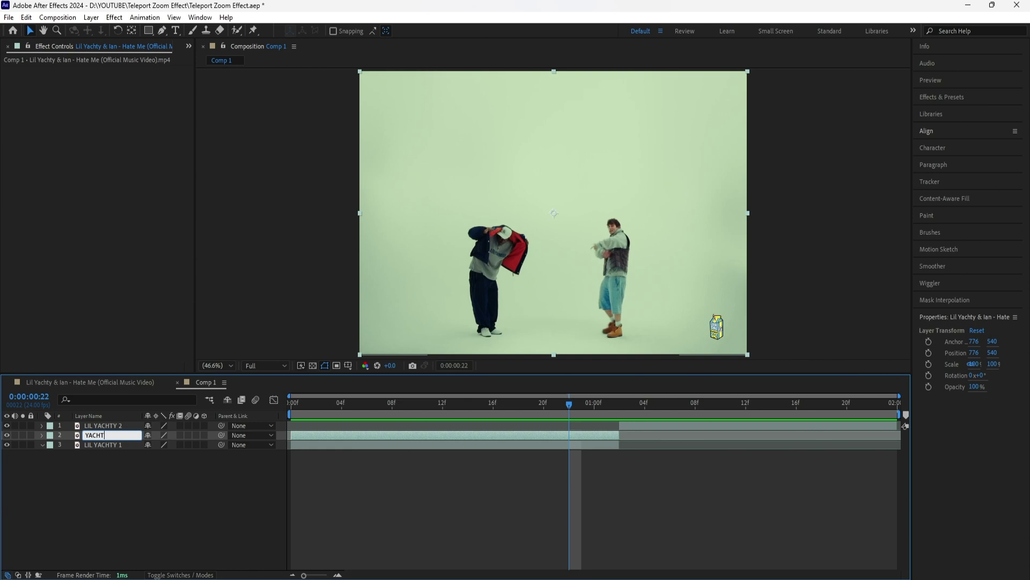
pyautogui.write('Y FREEZE')
# Step: Confirm the YACHTY FREEZE name, apply Freeze Frame, and trim its in-point to 0:00:00:22
pyautogui.press('Return')
pyautogui.rightClick(125, 436)
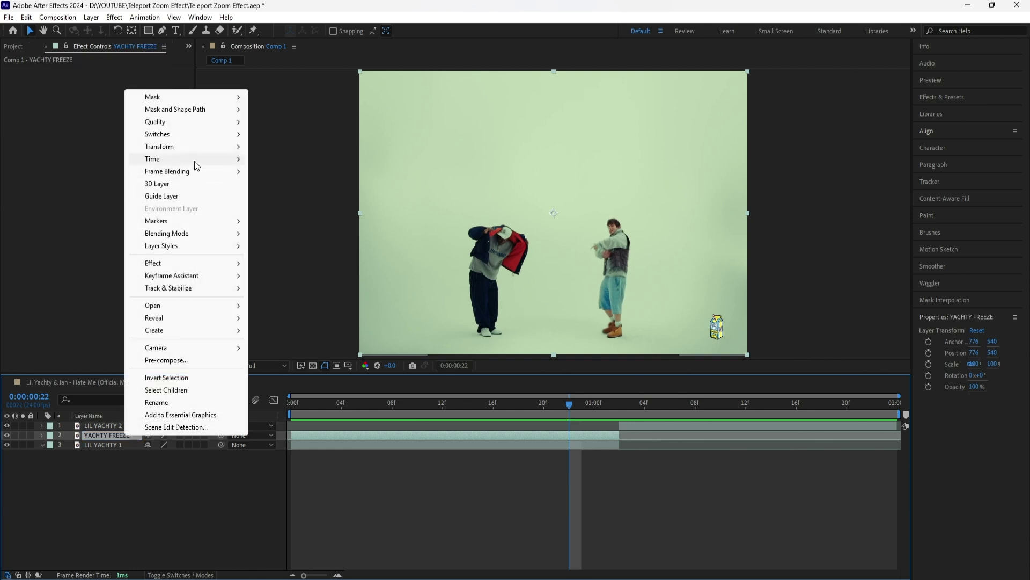
pyautogui.moveTo(202, 164)
pyautogui.click(324, 196)
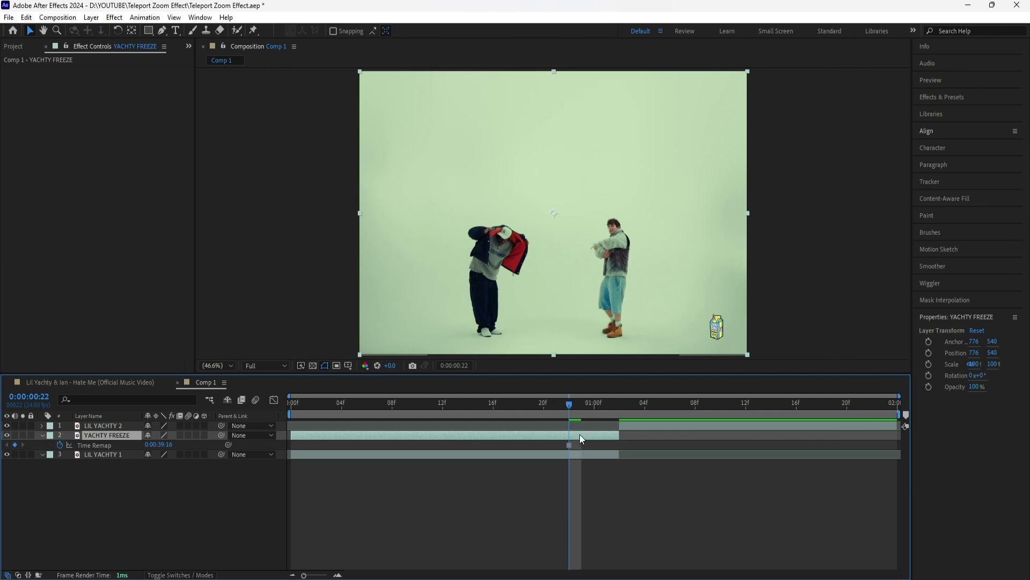
pyautogui.moveTo(291, 436); pyautogui.dragTo(568, 462)
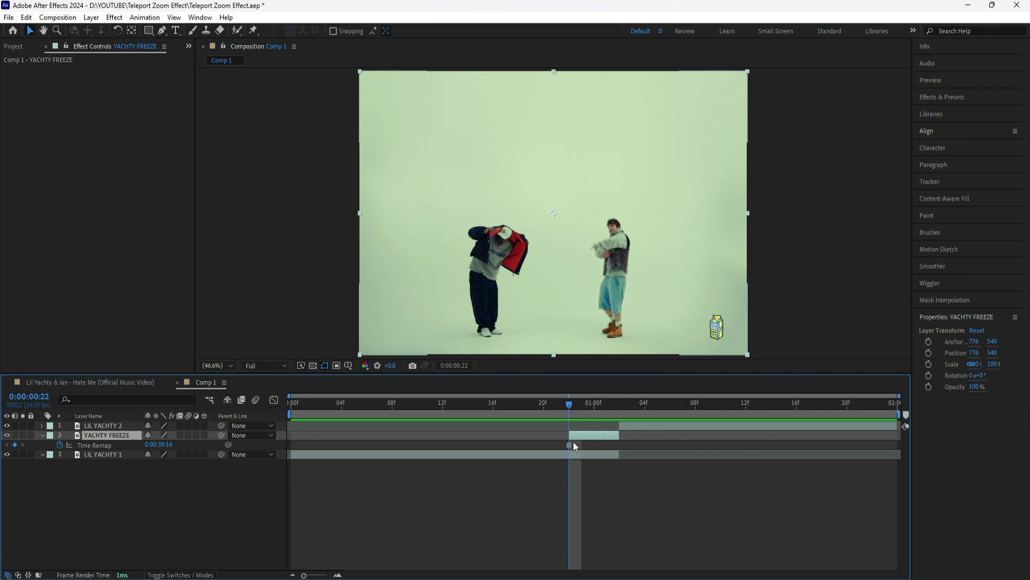
# Step: Draw a Pen mask around the left dancer on YACHTY FREEZE and hide LIL YACHTY 1
pyautogui.click(161, 30)
pyautogui.click(485, 271)
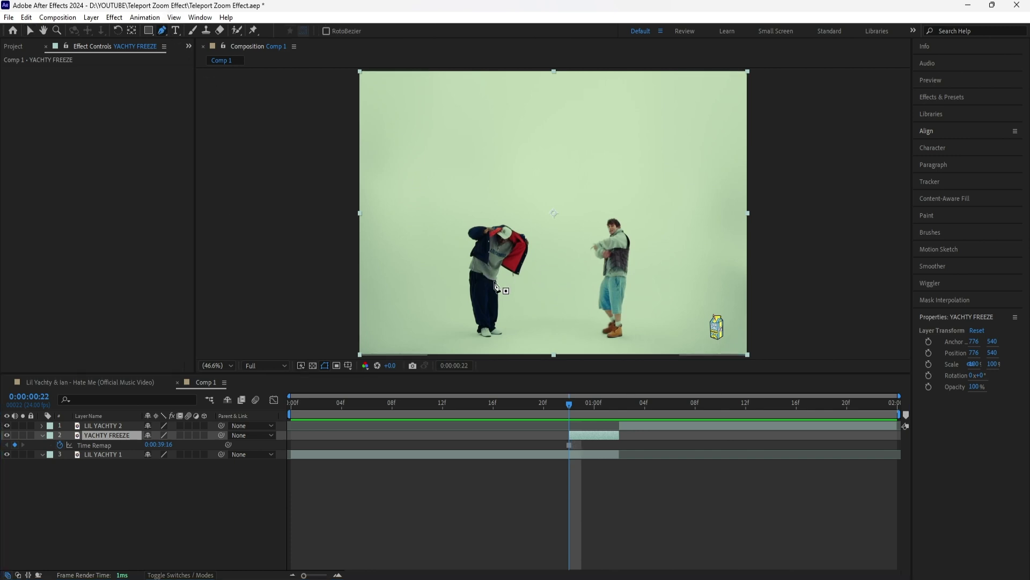
pyautogui.scroll(6, 486, 252)
pyautogui.hotkey('shift', '/')
pyautogui.click(603, 454)
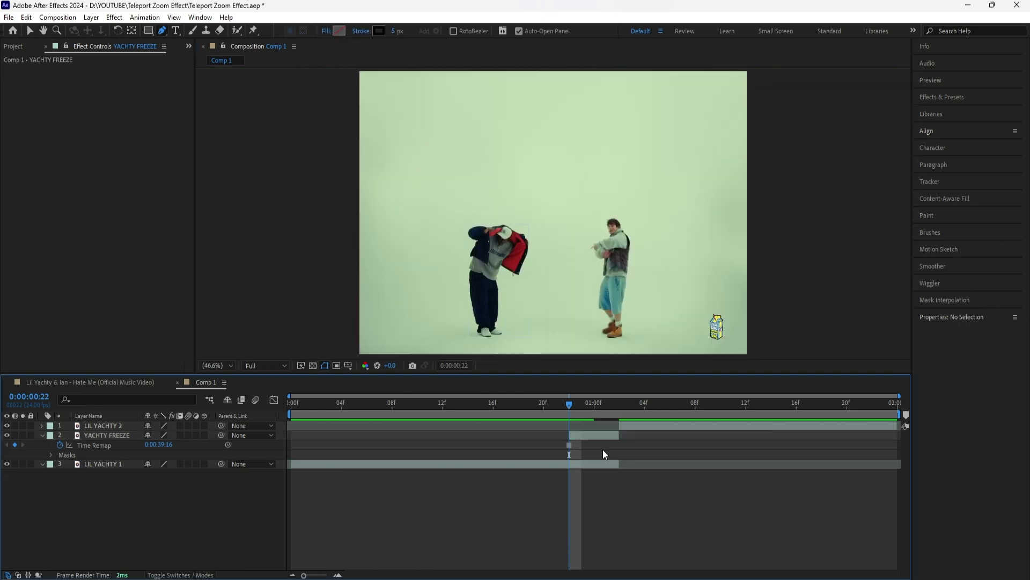
pyautogui.click(599, 436)
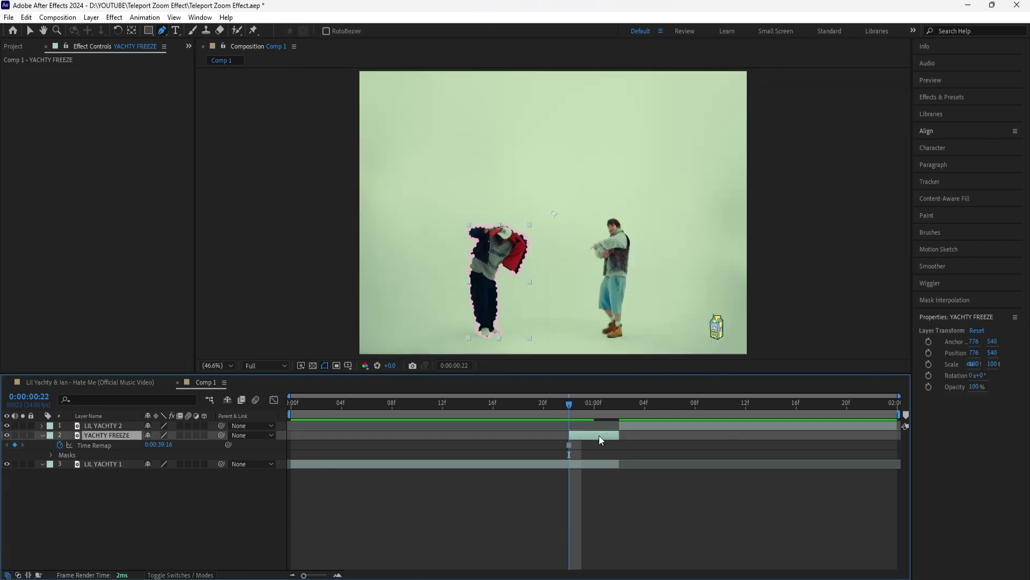
pyautogui.press('m')
pyautogui.press('m')
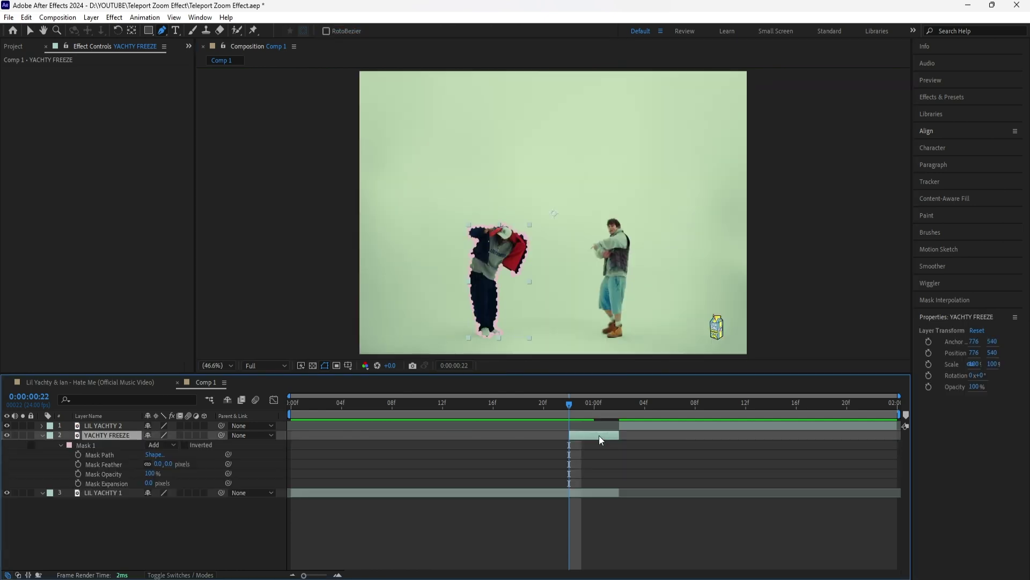
pyautogui.click(7, 492)
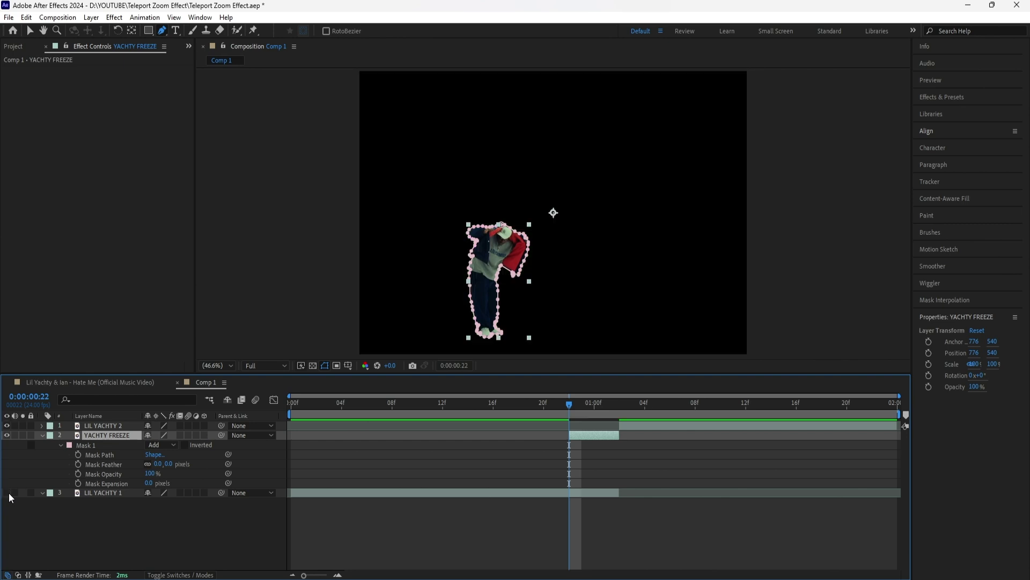
# Step: Set Mask Feather to 2.0 and Mask Expansion to -3.0, then show LIL YACHTY 1 again
pyautogui.click(30, 31)
pyautogui.click(166, 470)
pyautogui.click(170, 464)
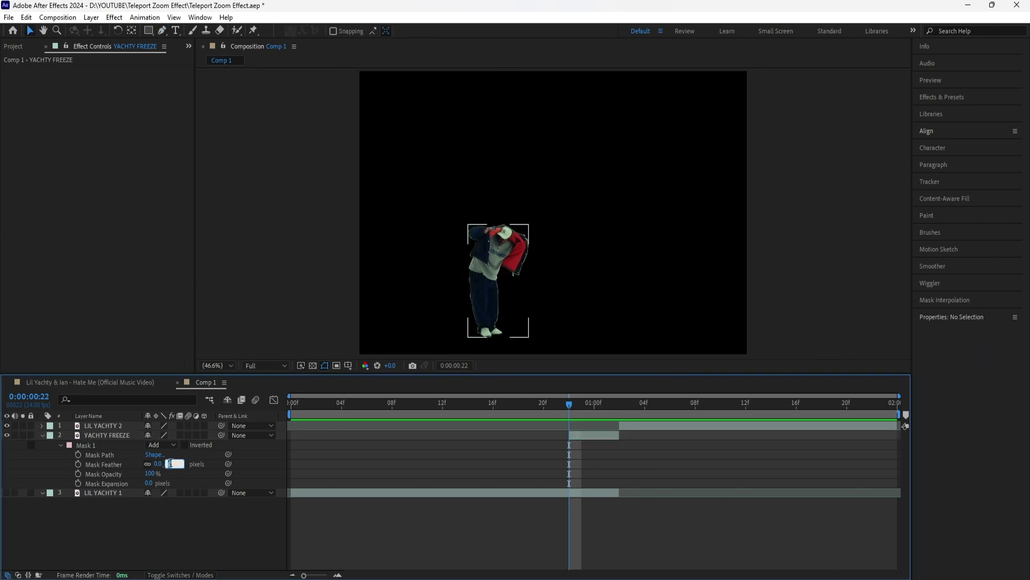
pyautogui.write('2')
pyautogui.press('Return')
pyautogui.click(149, 483)
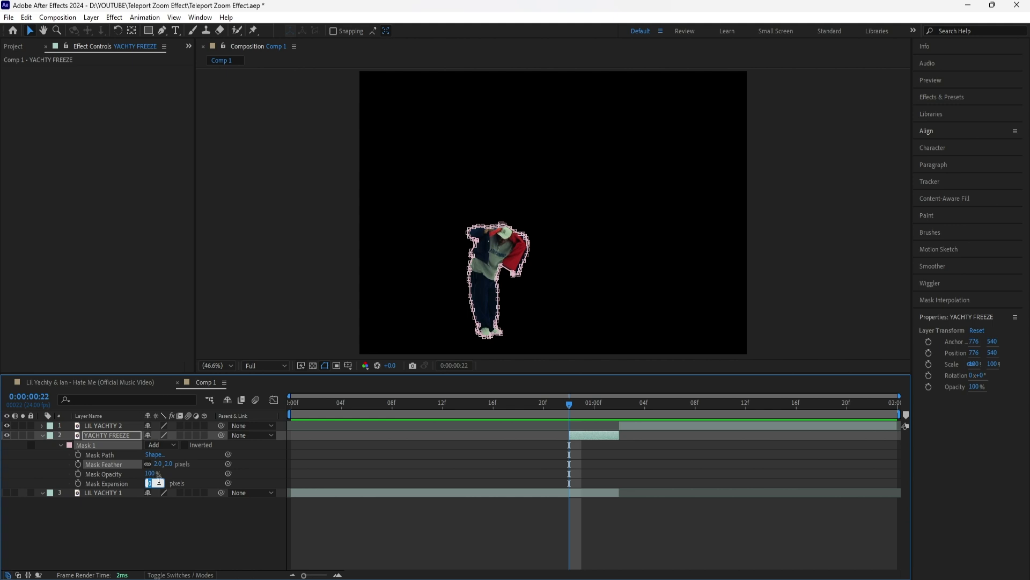
pyautogui.press('Return')
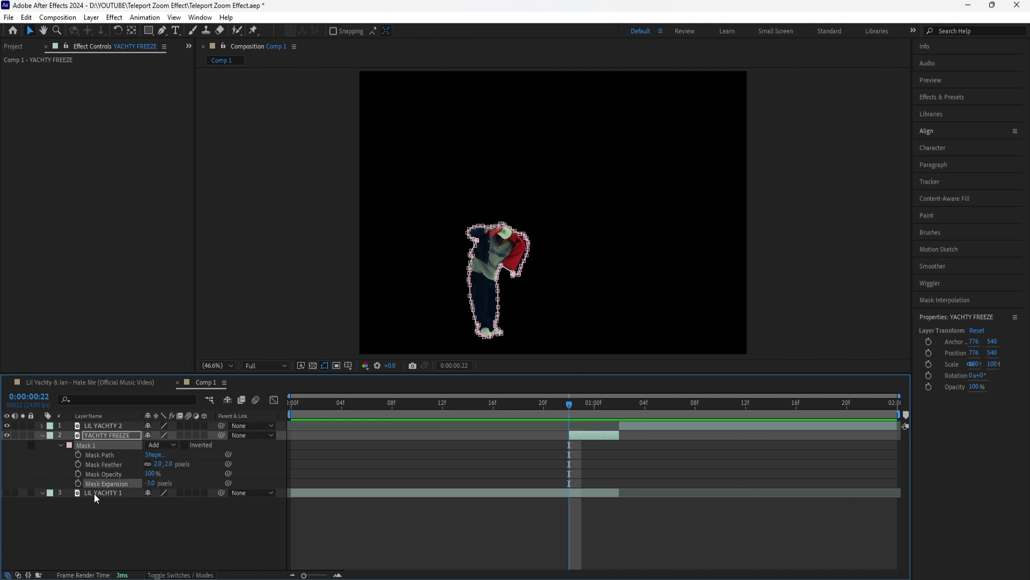
pyautogui.click(110, 434)
pyautogui.click(7, 491)
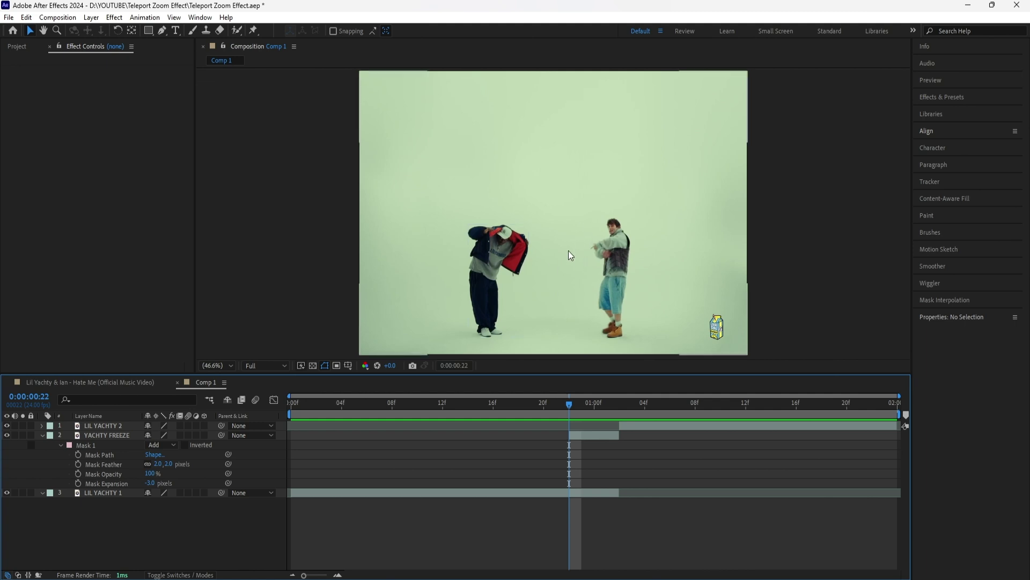
# Step: Draw a closed polygon Pen mask around the right dancer on LIL YACHTY 1
pyautogui.click(655, 226)
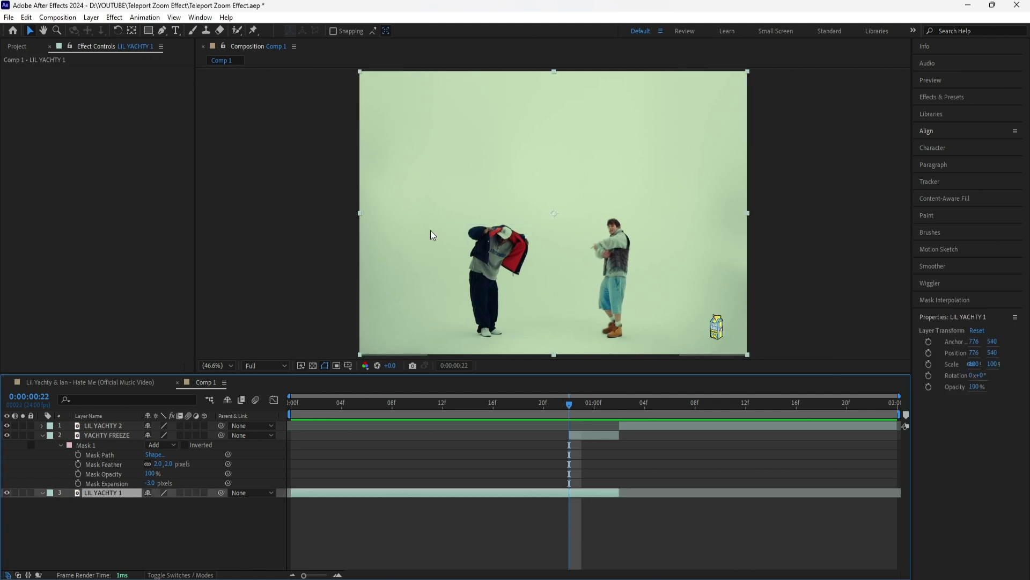
pyautogui.press('g')
pyautogui.click(582, 209)
pyautogui.click(571, 254)
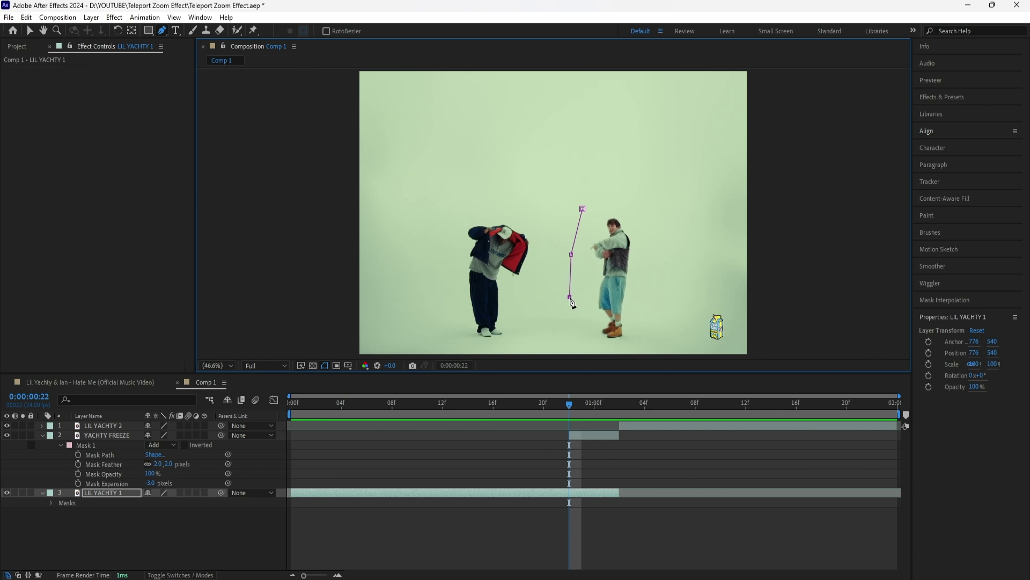
pyautogui.click(569, 297)
pyautogui.click(580, 333)
pyautogui.click(594, 345)
pyautogui.click(632, 345)
pyautogui.click(651, 287)
pyautogui.click(654, 232)
pyautogui.click(635, 197)
pyautogui.click(609, 195)
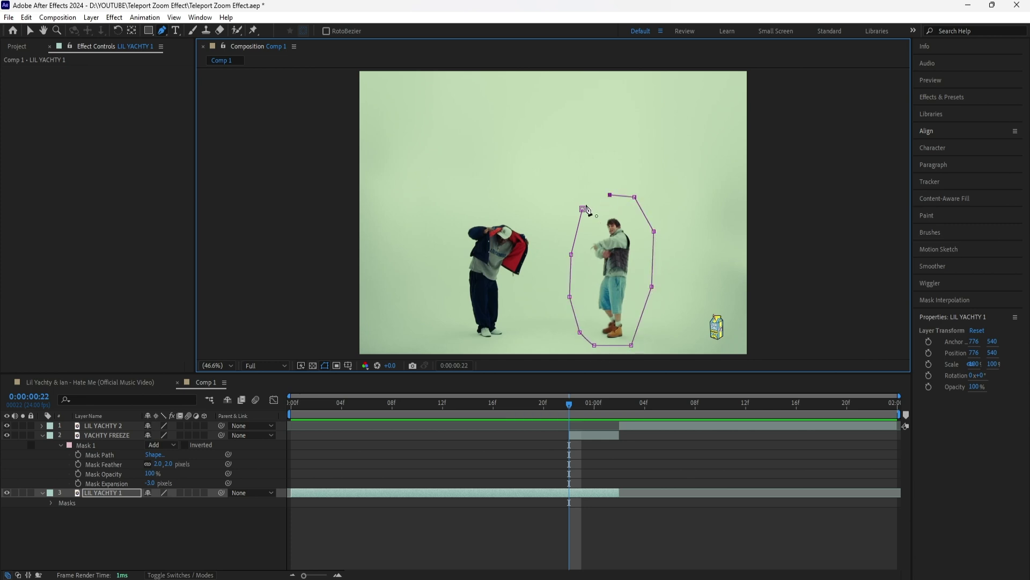
pyautogui.click(583, 208)
# Step: Set Mask 1's mode to Subtract to cut out the right dancer
pyautogui.click(117, 492)
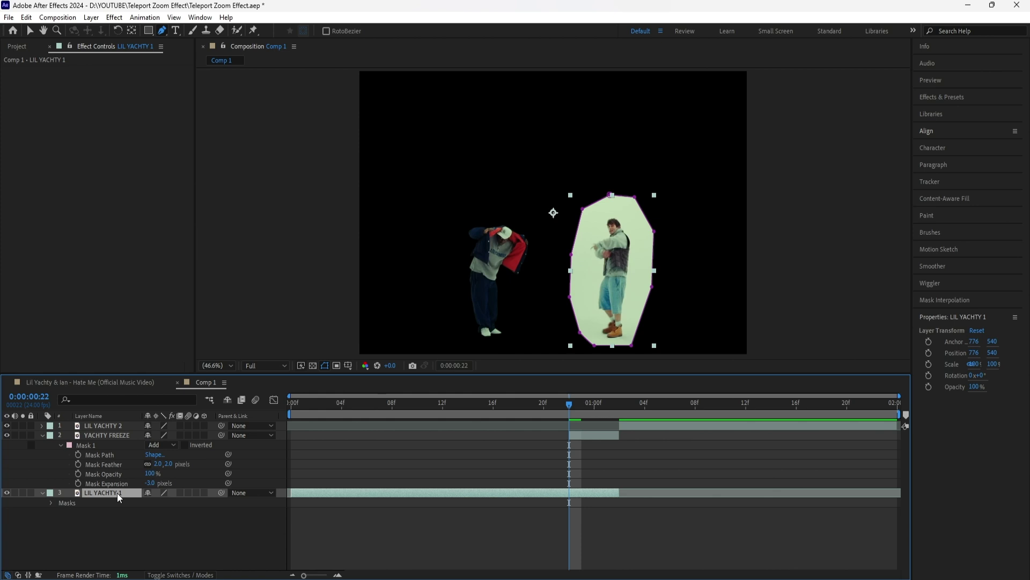
pyautogui.press('m')
pyautogui.press('m')
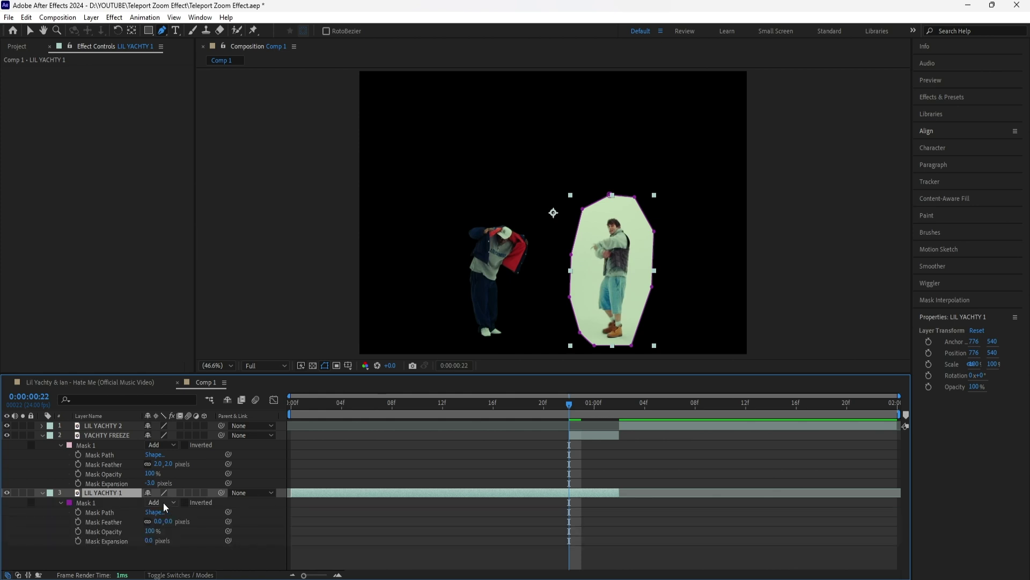
pyautogui.click(163, 502)
pyautogui.click(185, 440)
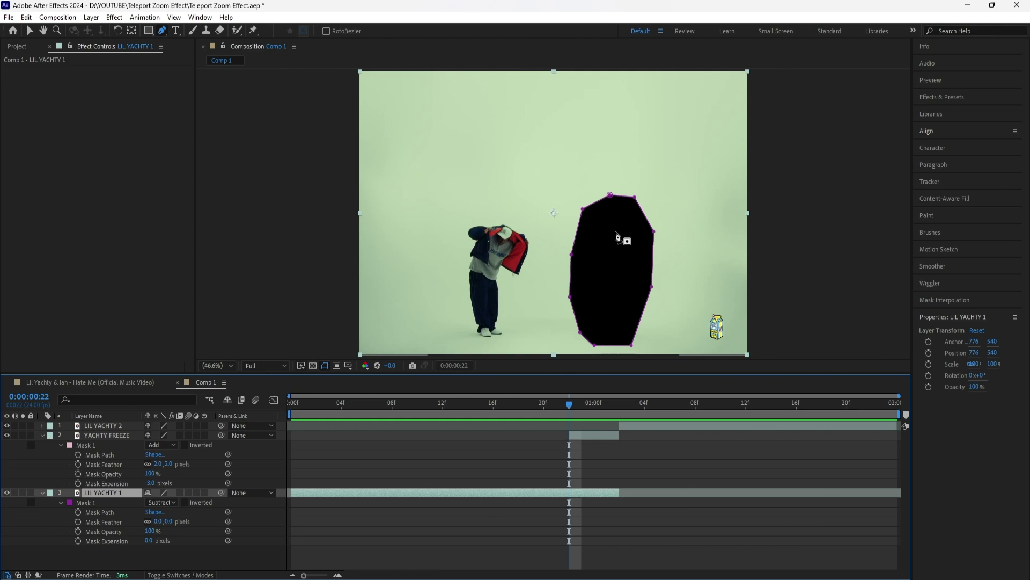
pyautogui.click(93, 503)
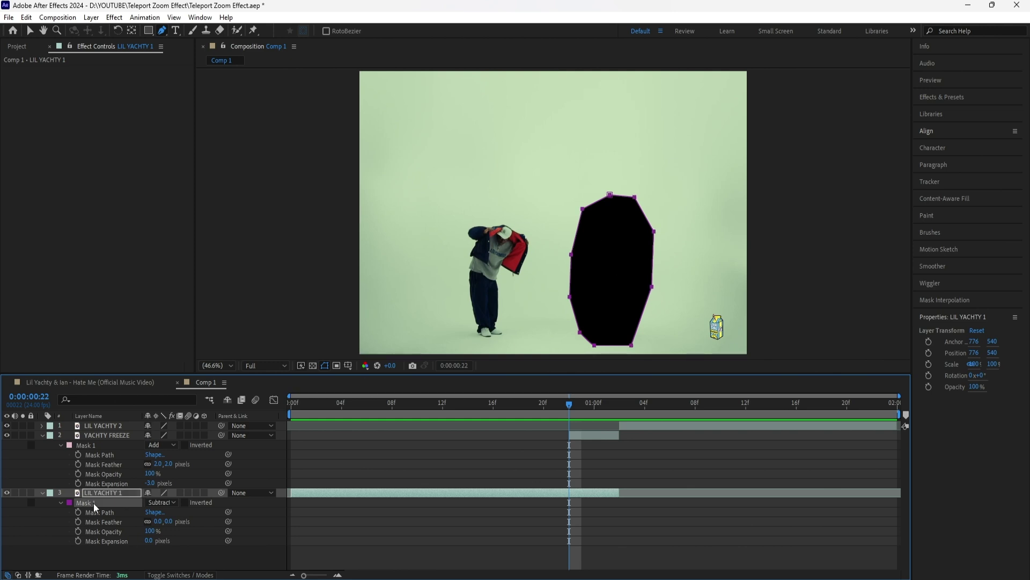
pyautogui.rightClick(93, 503)
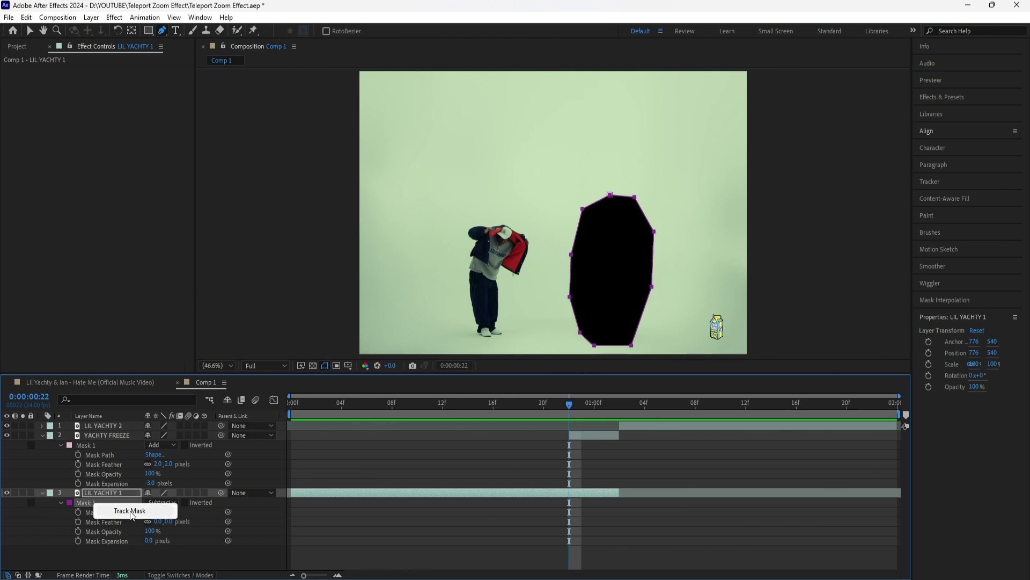
# Step: Track Mask 1 forward from frame 0 using Position, Scale & Rotation
pyautogui.click(131, 511)
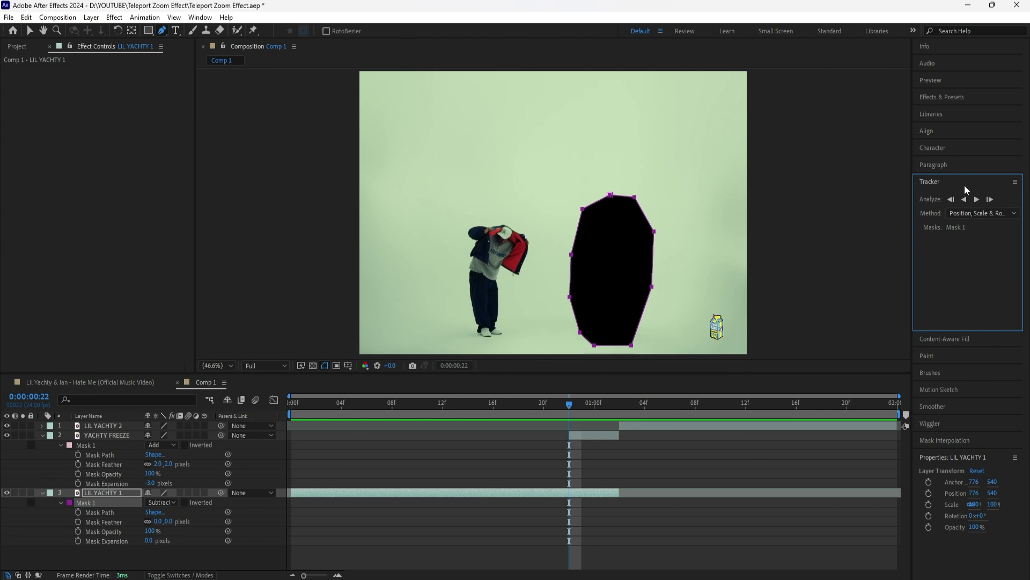
pyautogui.click(980, 213)
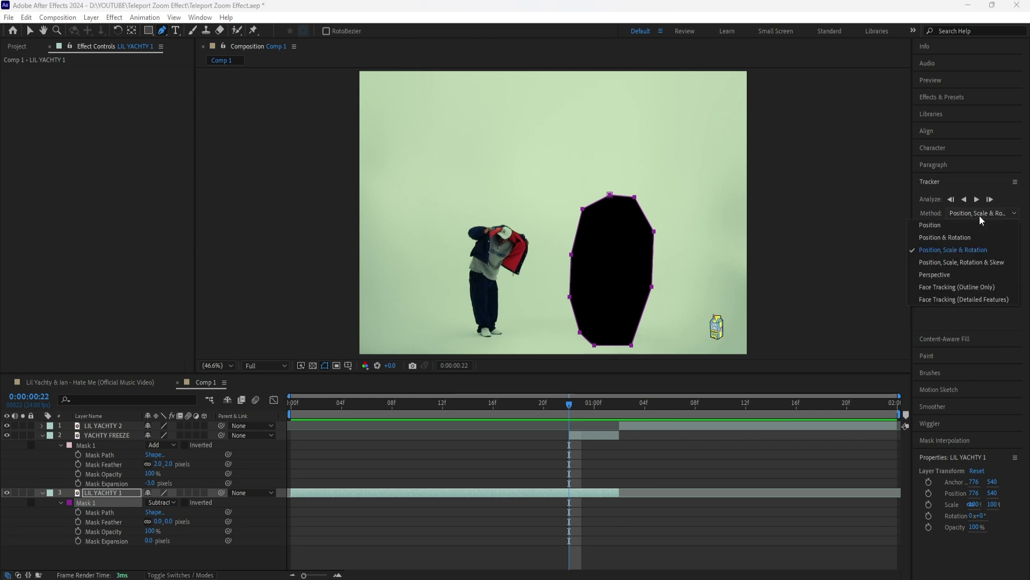
pyautogui.click(979, 250)
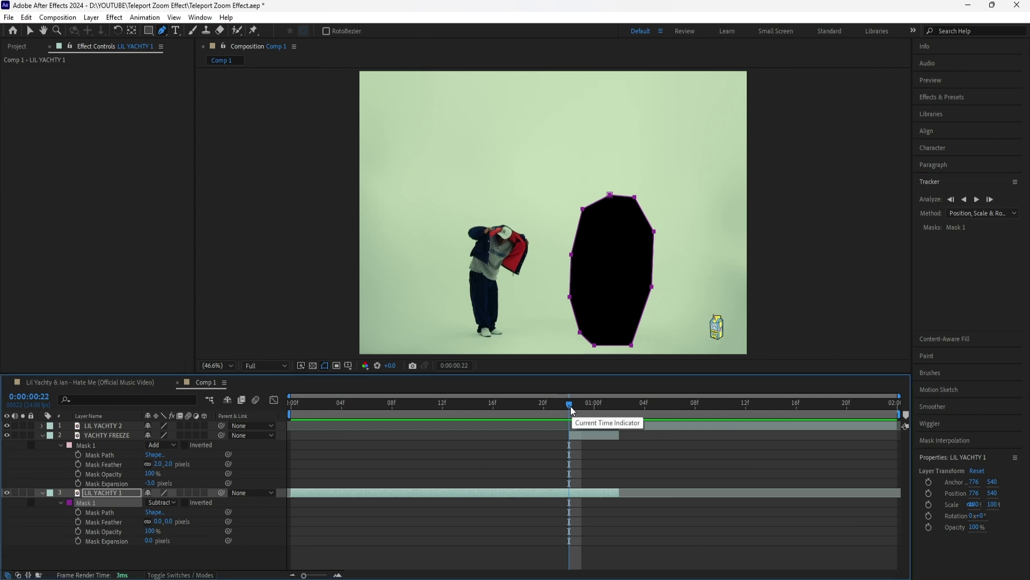
pyautogui.moveTo(570, 409); pyautogui.dragTo(290, 422)
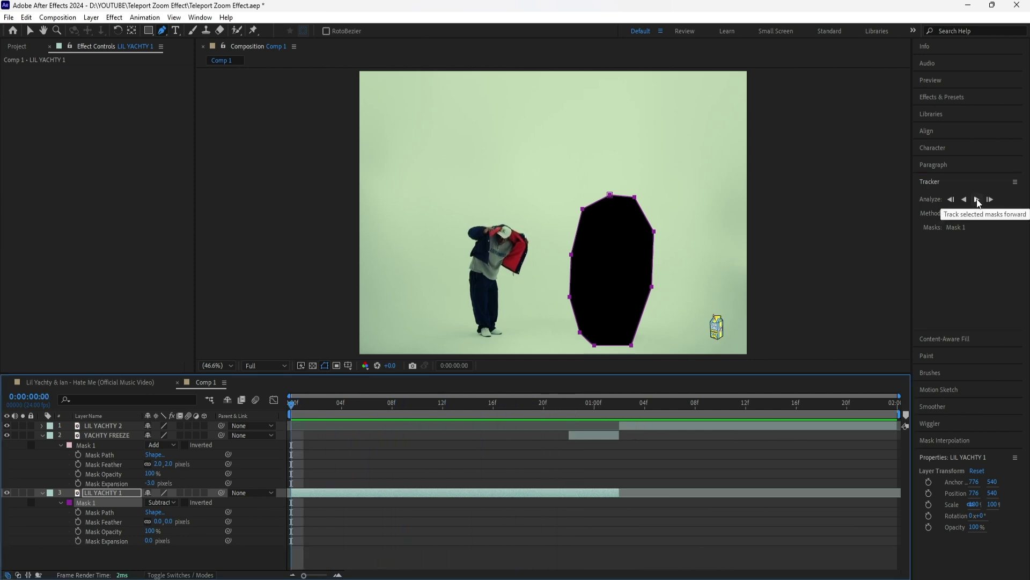
pyautogui.click(978, 202)
pyautogui.moveTo(501, 422); pyautogui.dragTo(291, 439)
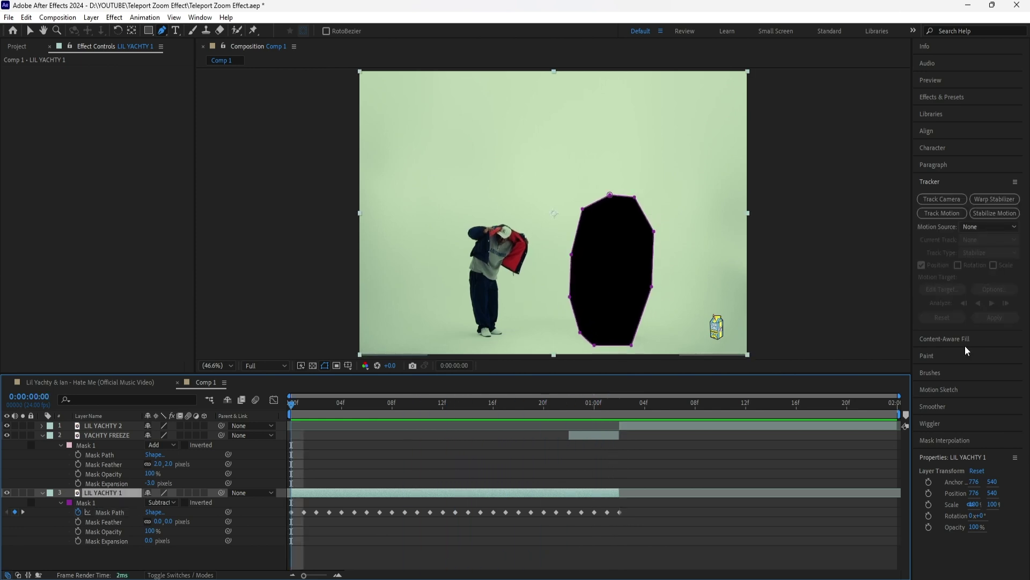
# Step: Save, generate a Content-Aware Fill layer, and move Fill [00-47].png above LIL YACHTY 1
pyautogui.click(945, 338)
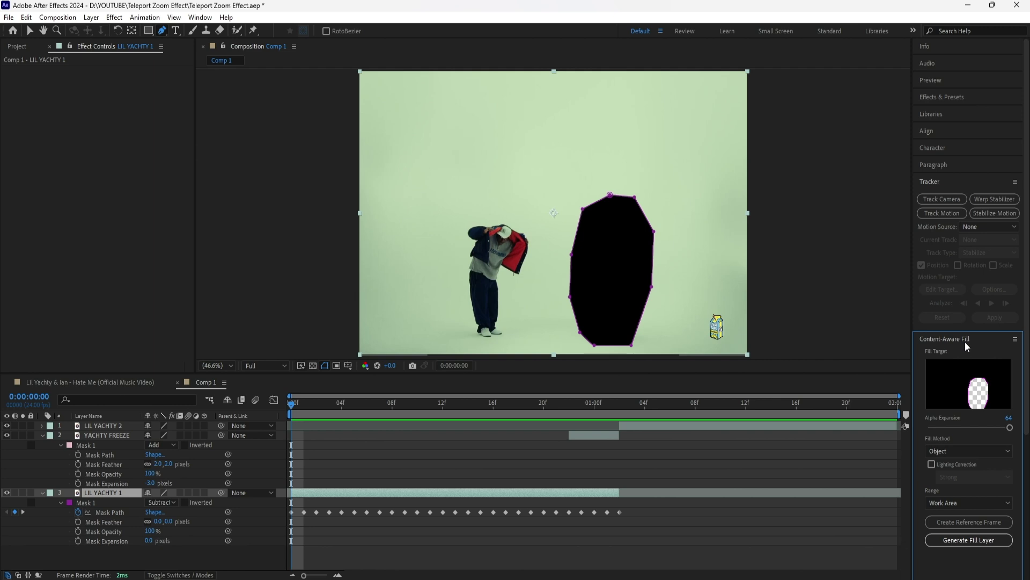
pyautogui.press('v')
pyautogui.hotkey('ctrl', 's')
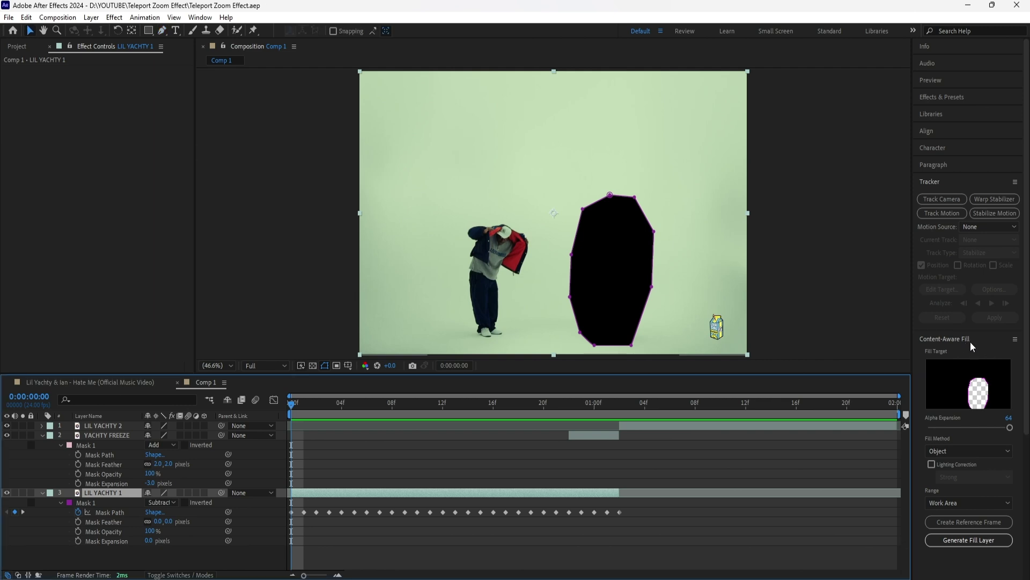
pyautogui.click(199, 17)
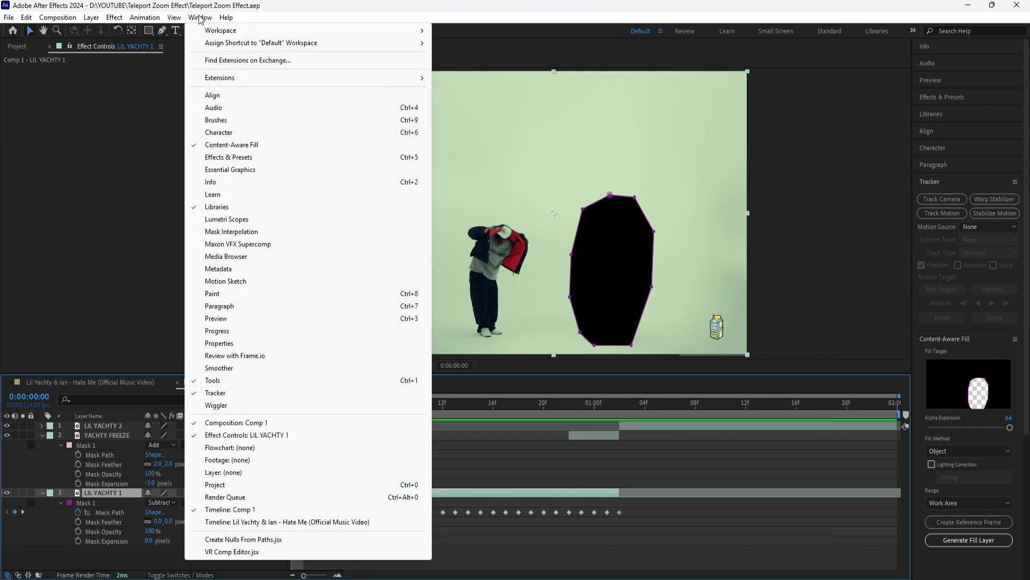
pyautogui.click(256, 146)
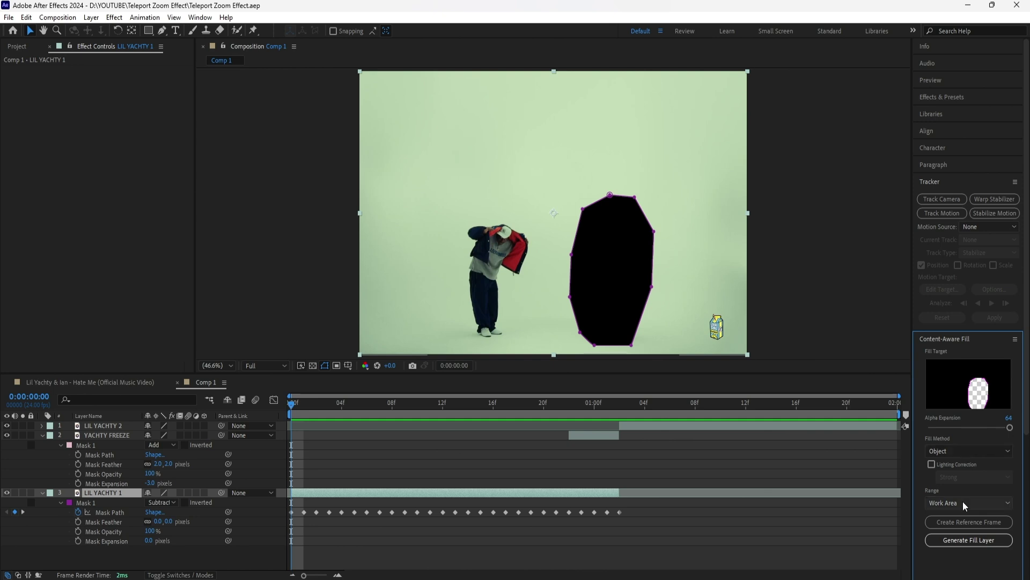
pyautogui.click(975, 542)
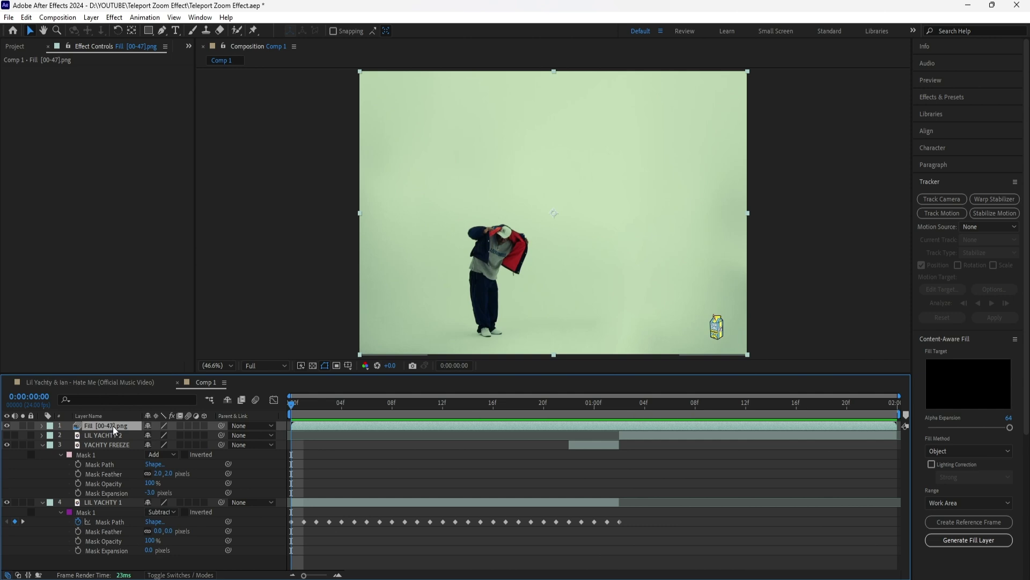
pyautogui.moveTo(113, 426); pyautogui.dragTo(113, 497)
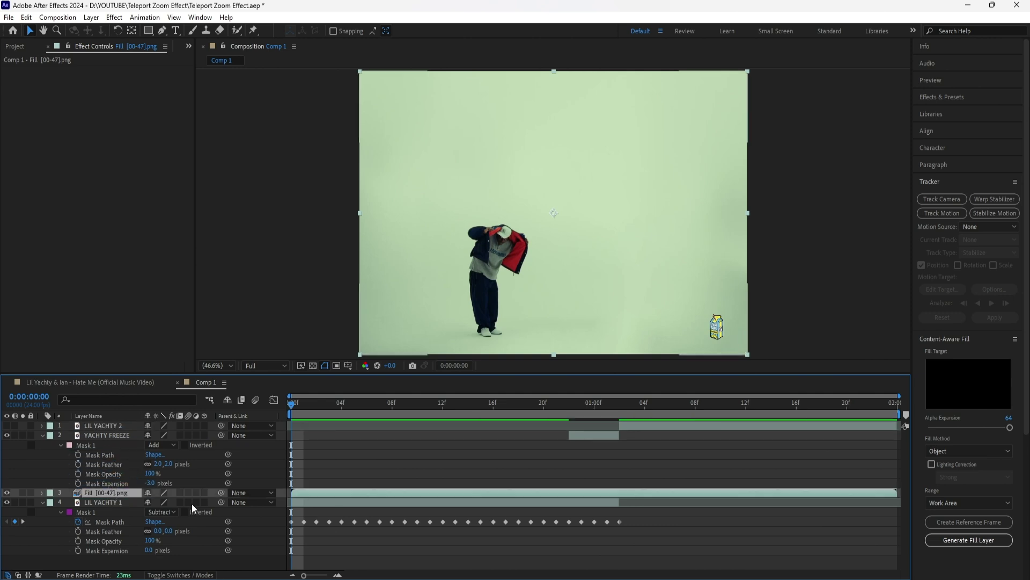
# Step: Trim the fill layer to end with LIL YACHTY 1 and shorten YACHTY FREEZE to about 01:01
pyautogui.moveTo(896, 493); pyautogui.dragTo(619, 495)
pyautogui.moveTo(292, 404); pyautogui.dragTo(581, 484)
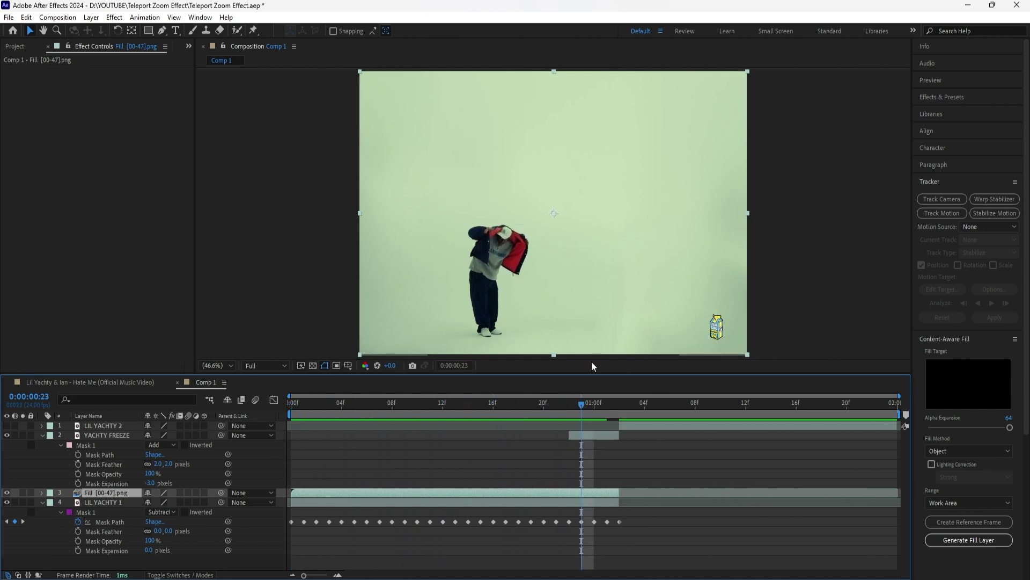
pyautogui.click(590, 435)
pyautogui.click(572, 410)
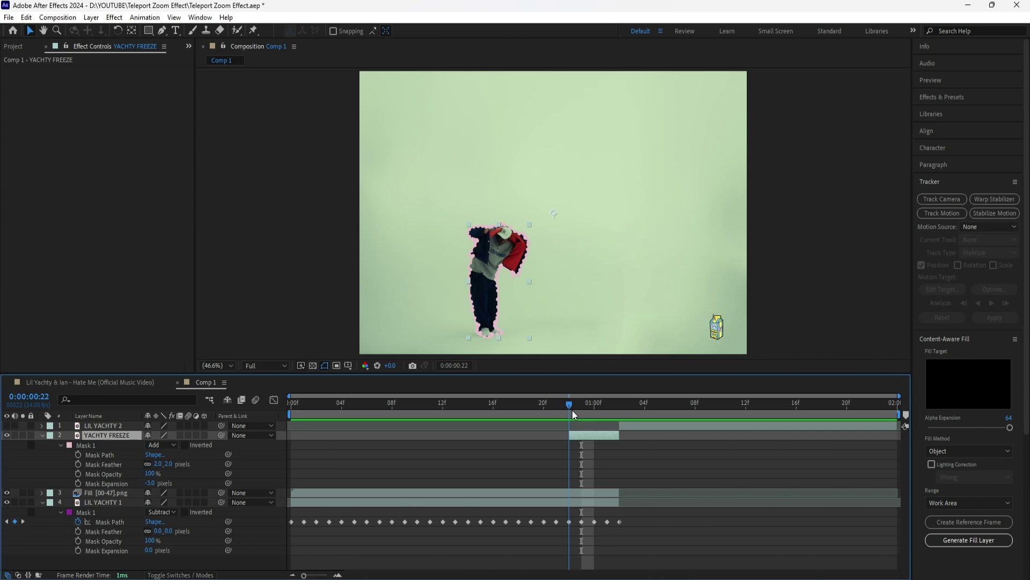
pyautogui.moveTo(618, 436); pyautogui.dragTo(594, 435)
# Step: Move YACHTY FREEZE's anchor point onto the frozen figure with the Pan Behind tool
pyautogui.press('s')
pyautogui.press('y')
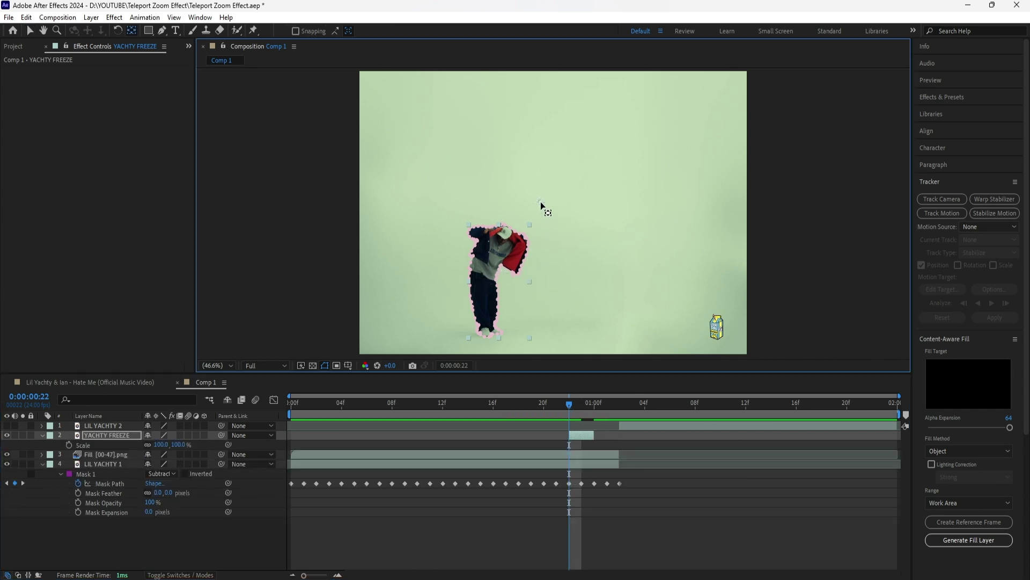
pyautogui.moveTo(181, 444)
pyautogui.mouseDown()
pyautogui.moveTo(194, 444)
pyautogui.moveTo(181, 444)
pyautogui.mouseUp()
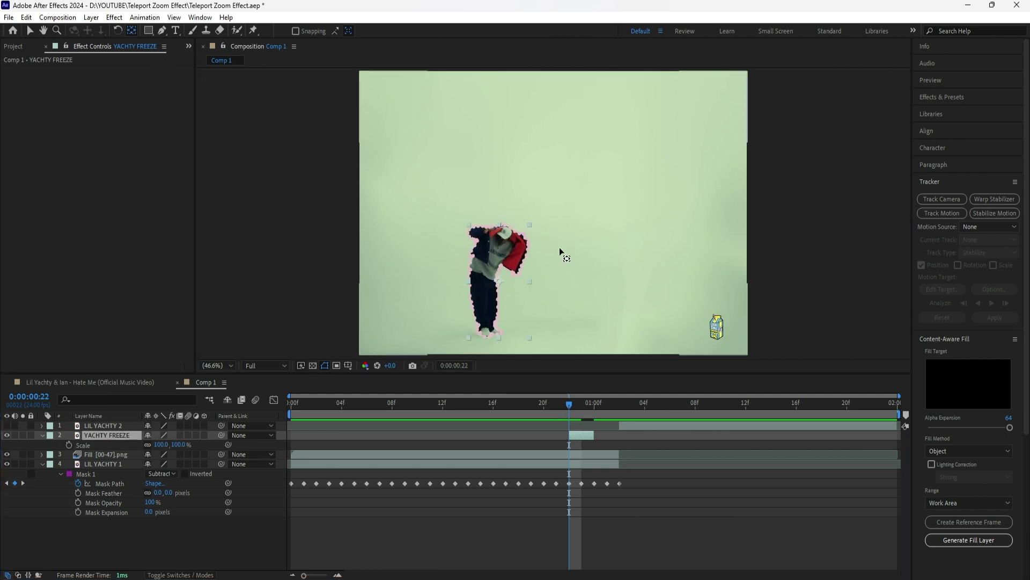
pyautogui.click(498, 283)
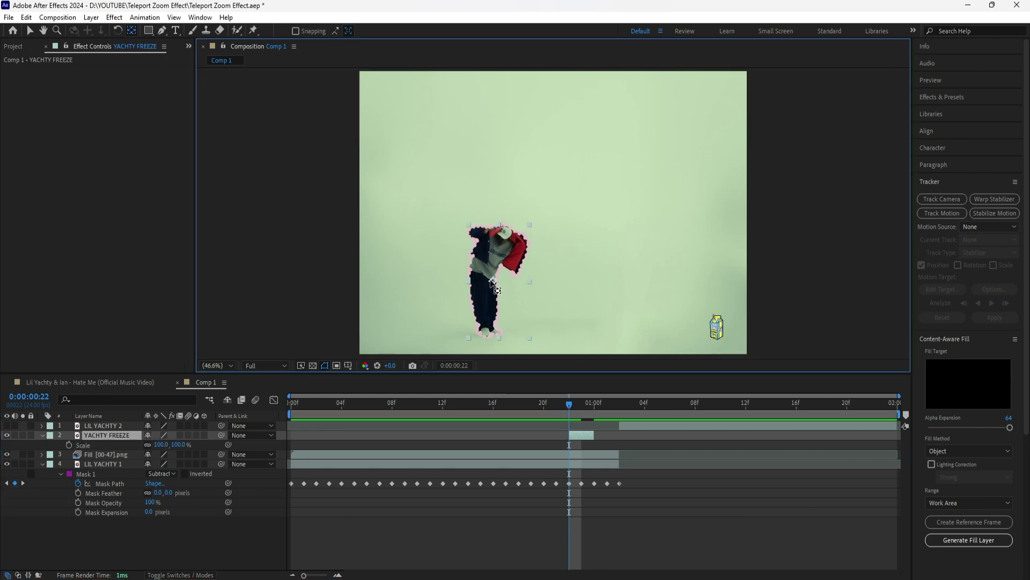
pyautogui.press('v')
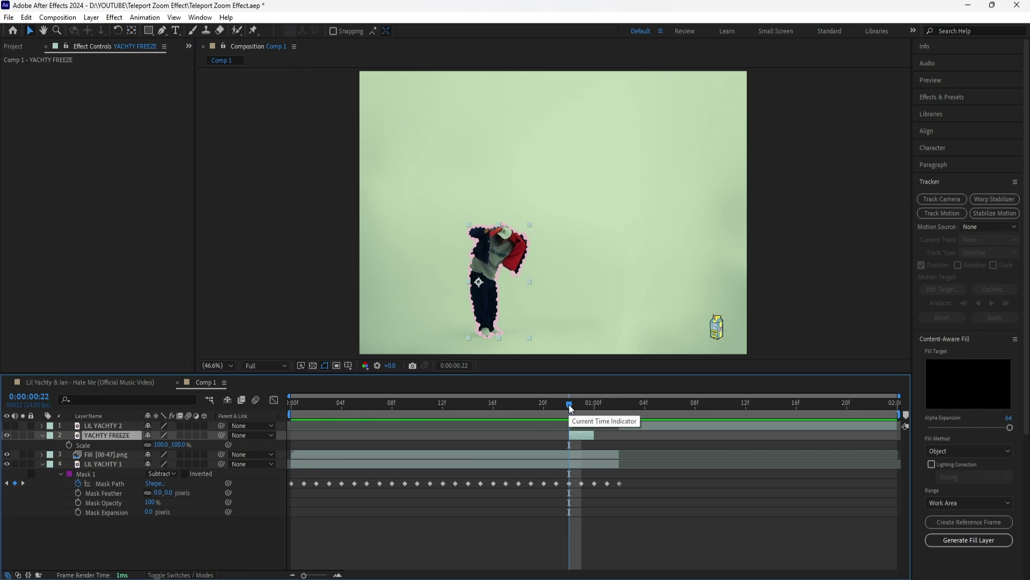
pyautogui.moveTo(570, 403); pyautogui.dragTo(620, 408)
pyautogui.click(621, 425)
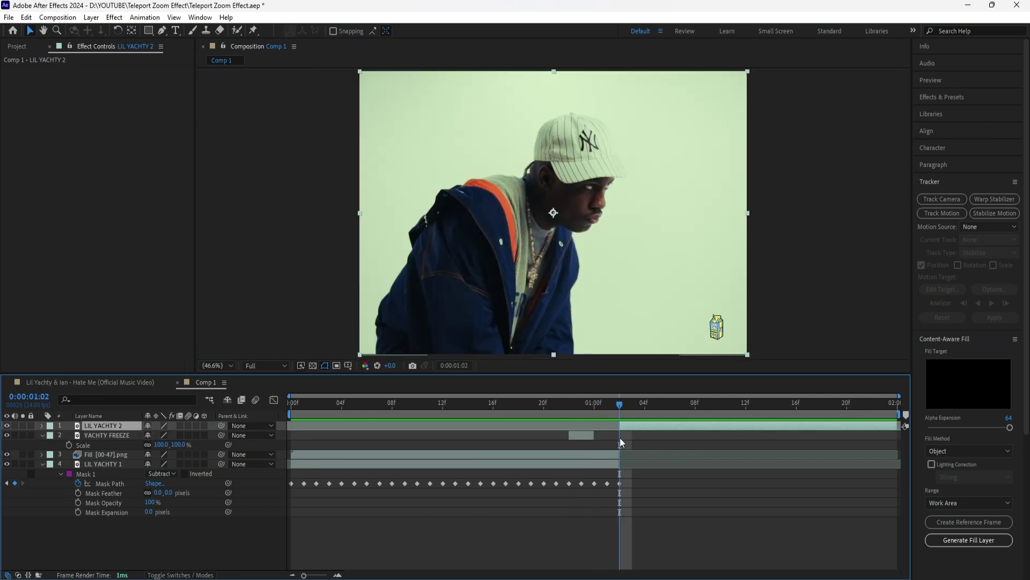
# Step: Duplicate LIL YACHTY 2, freeze the copy on its last frame, and shorten it
pyautogui.hotkey('ctrl', 'd')
pyautogui.rightClick(115, 426)
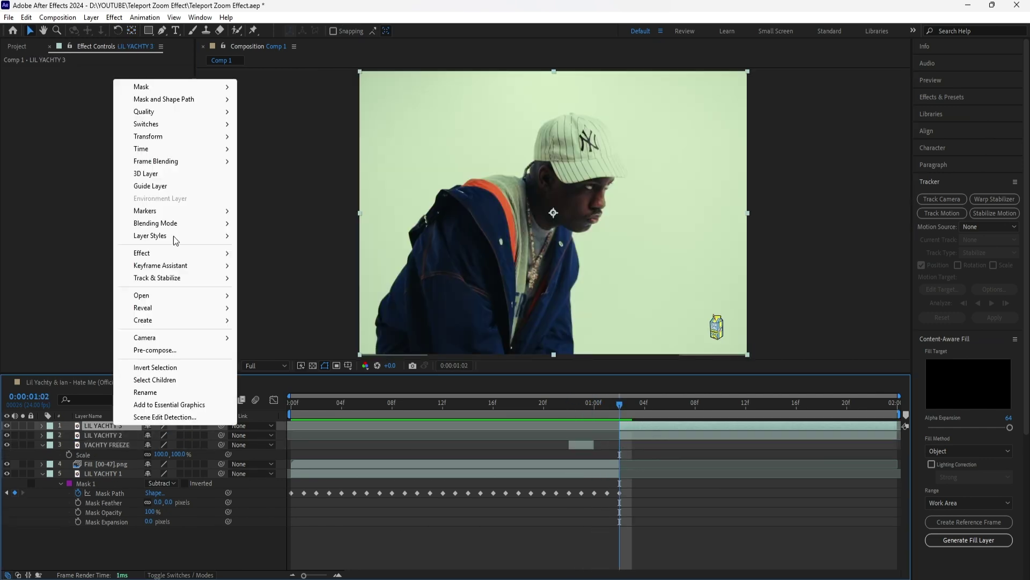
pyautogui.moveTo(183, 156)
pyautogui.click(316, 198)
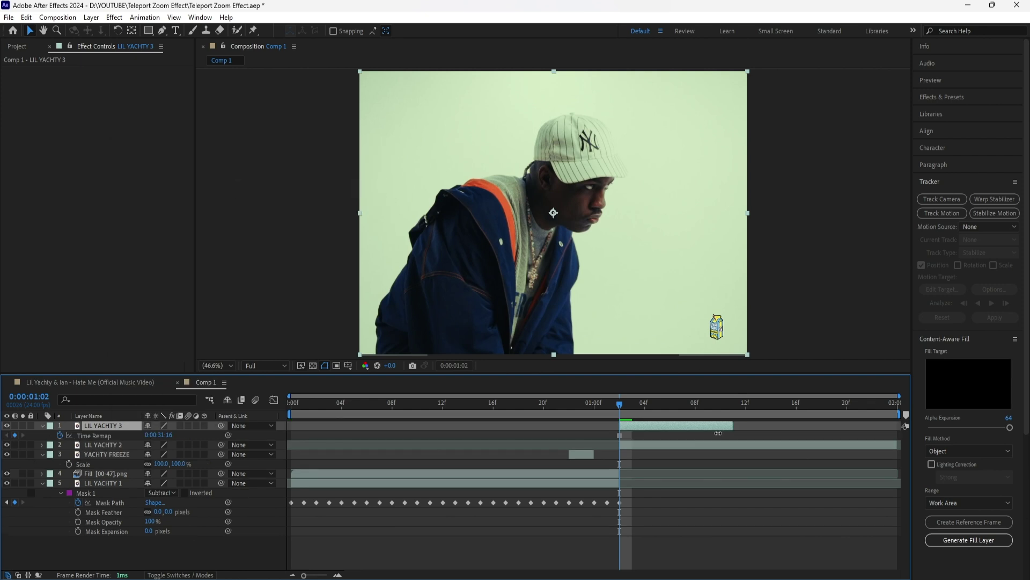
pyautogui.moveTo(651, 436); pyautogui.dragTo(646, 439)
# Step: Rename the frozen copy YACHTY FREEZE and slide it to start at 01:00
pyautogui.press('Return')
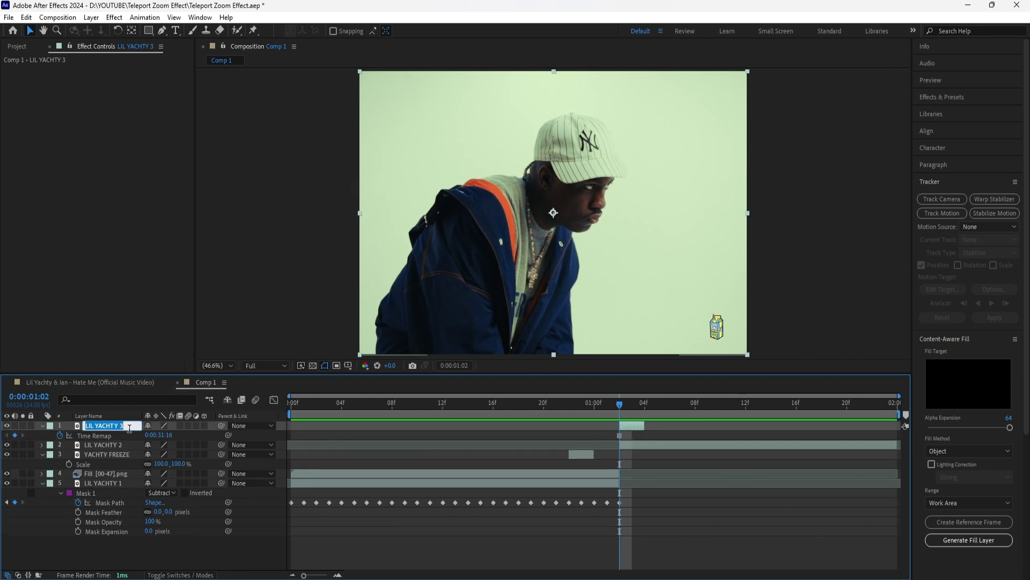
pyautogui.press('BackSpace')
pyautogui.write('YACHTY FREEZE')
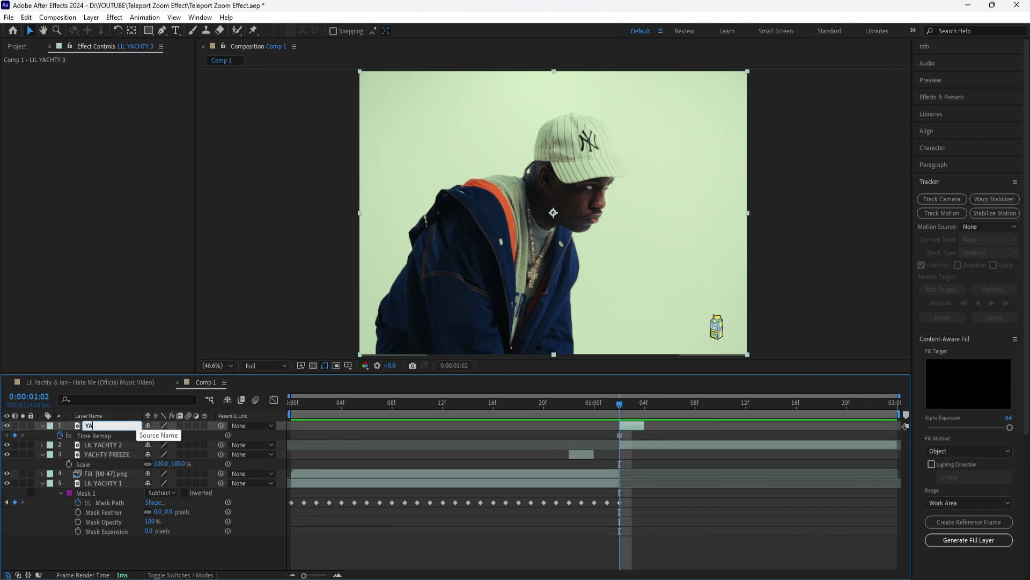
pyautogui.press('Return')
pyautogui.moveTo(639, 426); pyautogui.dragTo(613, 430)
pyautogui.press('i')
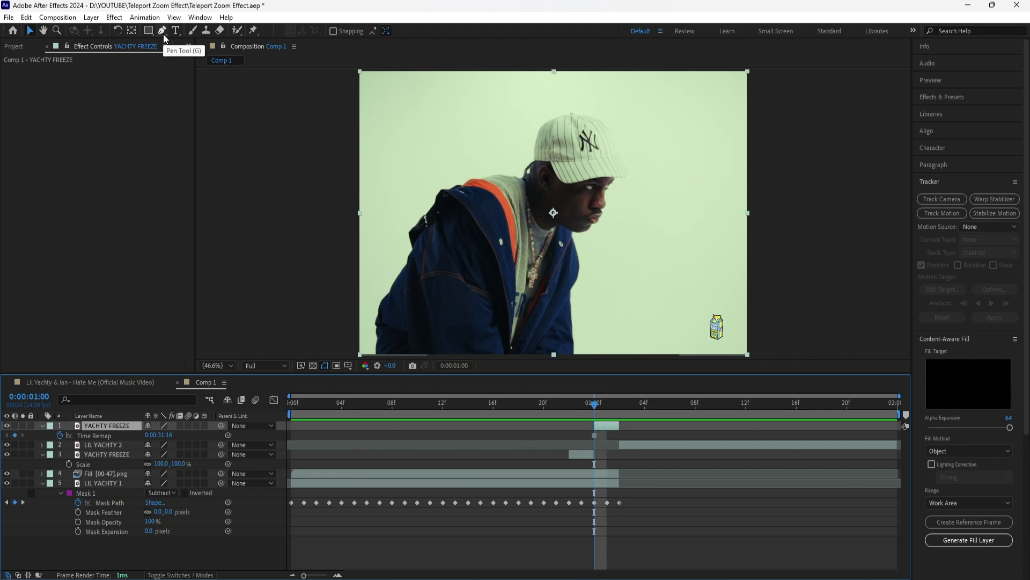
# Step: Return to the full-body shot and select the lower YACHTY FREEZE layer
pyautogui.click(162, 31)
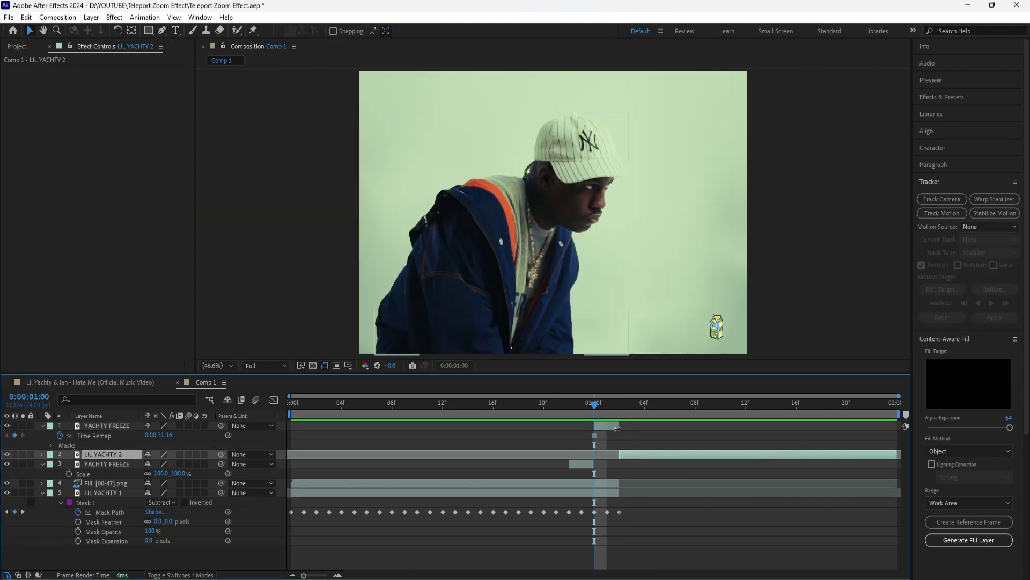
pyautogui.click(617, 429)
pyautogui.click(639, 454)
pyautogui.moveTo(599, 412); pyautogui.dragTo(575, 445)
pyautogui.click(591, 465)
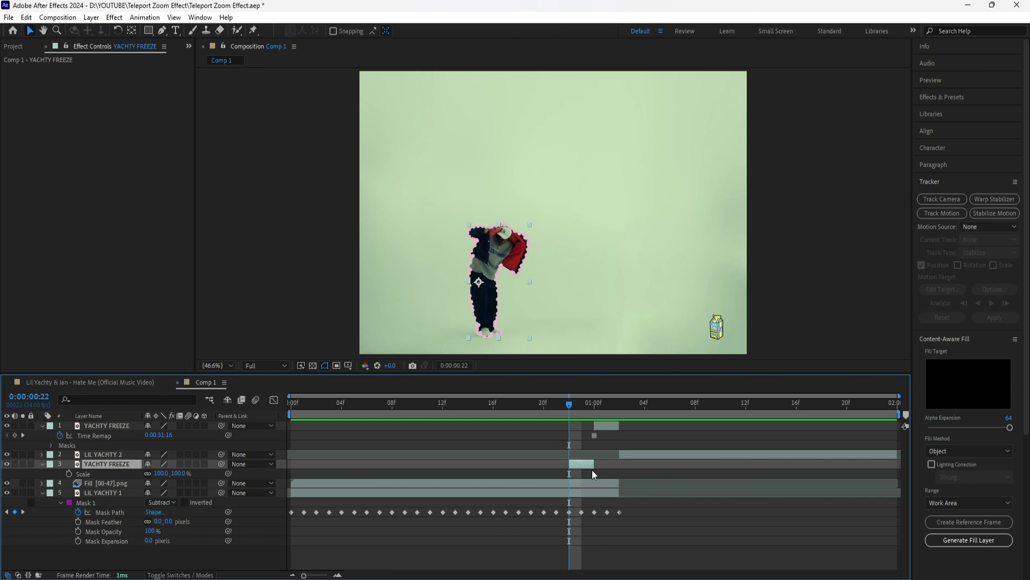
# Step: Keyframe Scale at 100% on frame 22 and 150% a frame after frame 23
pyautogui.click(69, 473)
pyautogui.click(585, 465)
pyautogui.click(590, 403)
pyautogui.moveTo(591, 401); pyautogui.dragTo(585, 403)
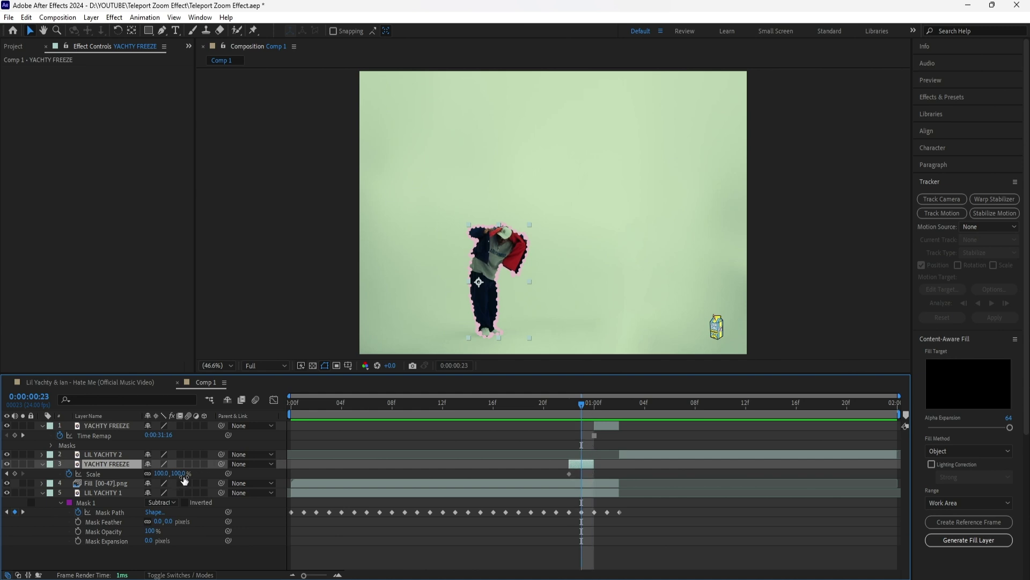
pyautogui.moveTo(183, 477); pyautogui.dragTo(209, 478)
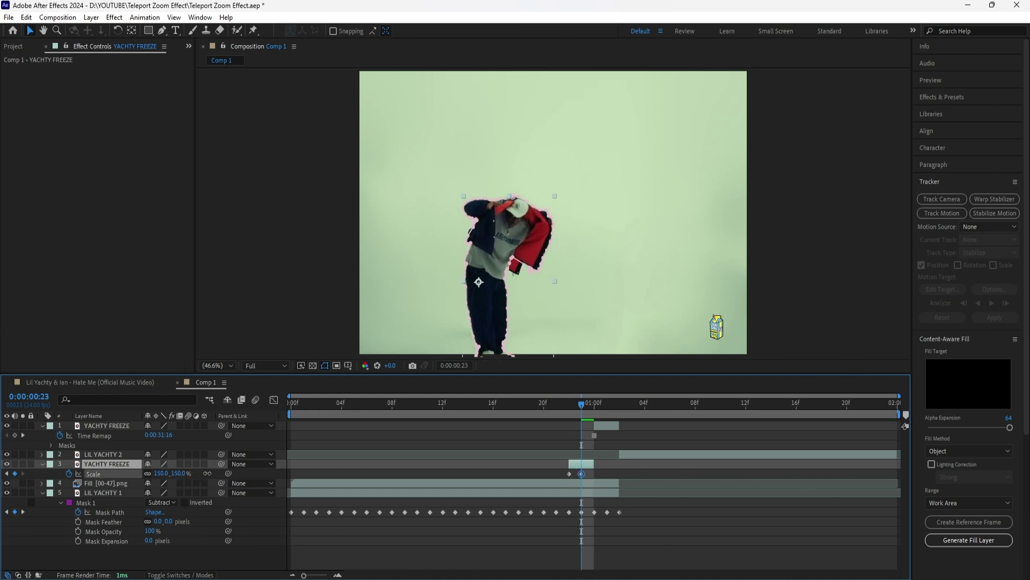
pyautogui.moveTo(582, 474)
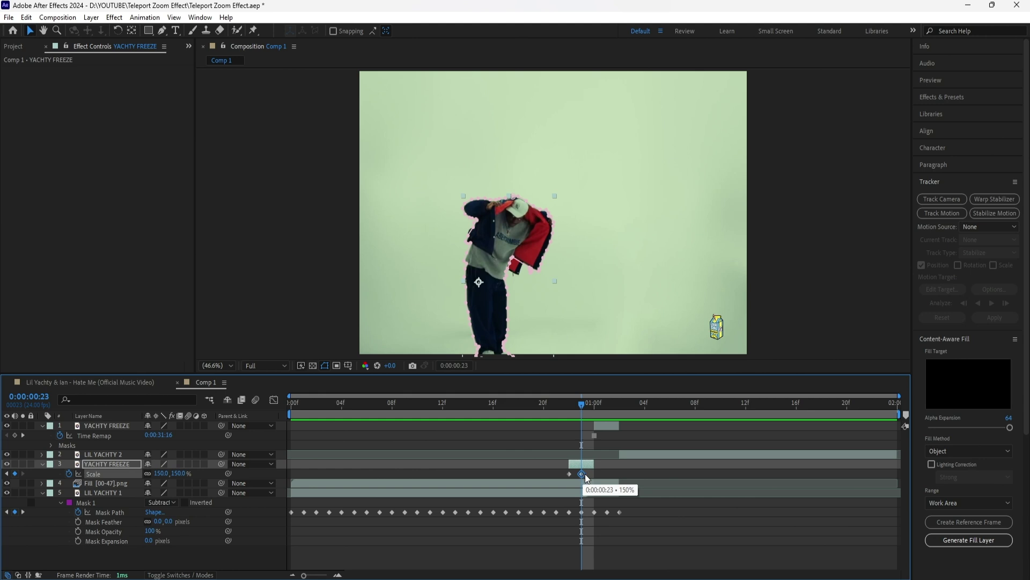
pyautogui.moveTo(585, 474); pyautogui.dragTo(598, 474)
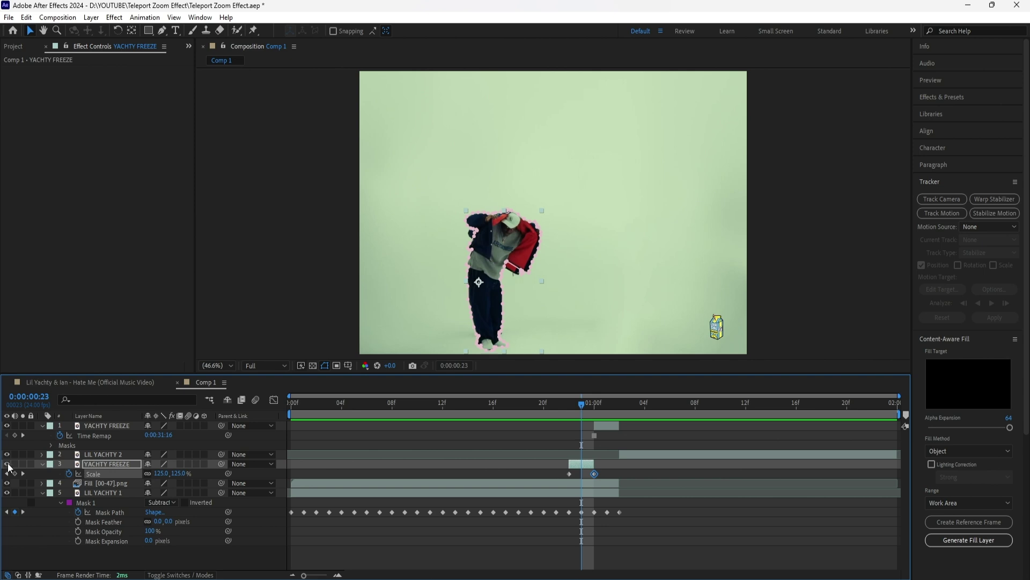
pyautogui.click(601, 492)
pyautogui.press('pageup')
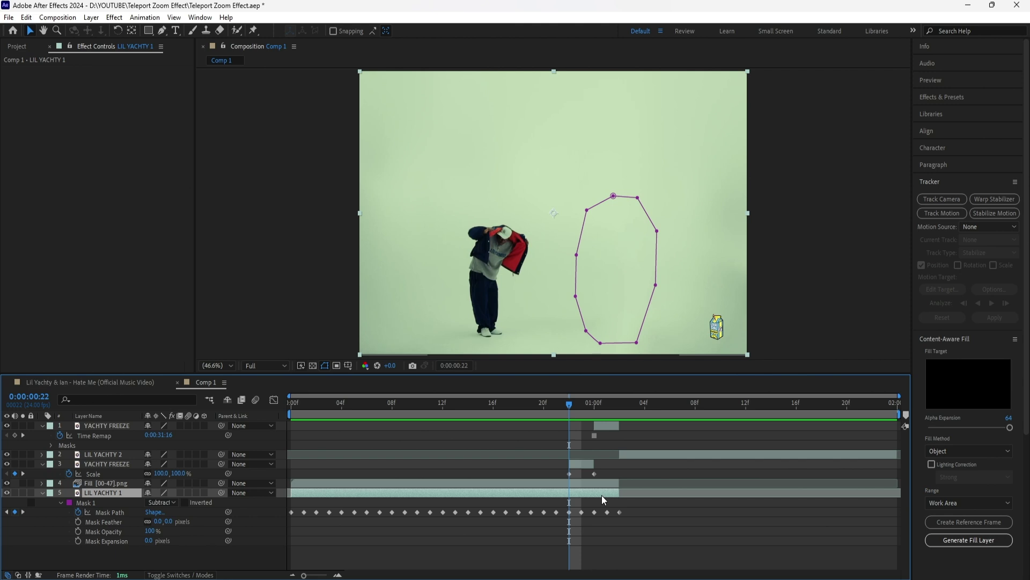
# Step: Duplicate the layer as LIL YACHTY 3, move it above the Fill layer, and trim its start to the playhead
pyautogui.hotkey('ctrl', 'd')
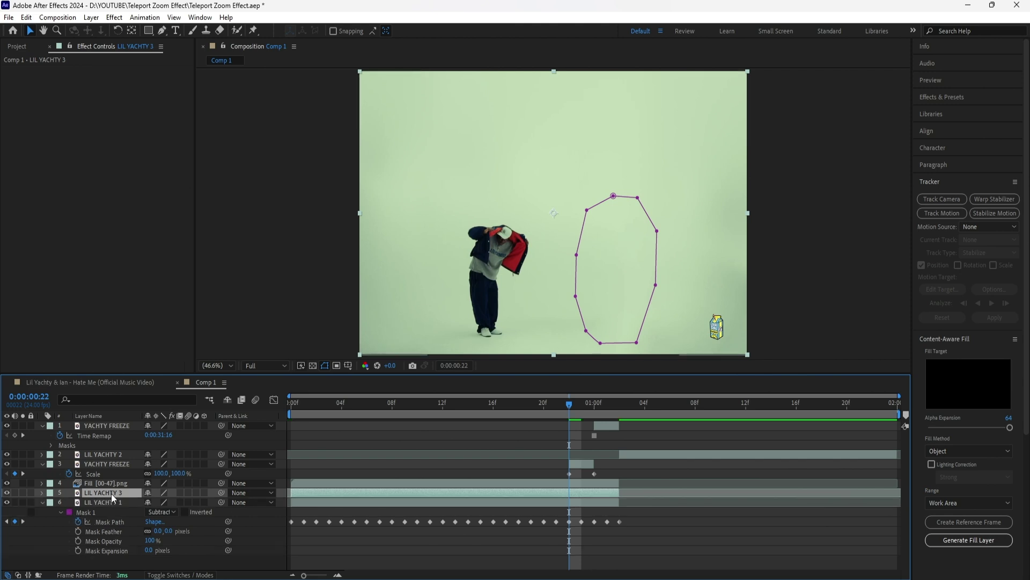
pyautogui.moveTo(111, 493); pyautogui.dragTo(109, 479)
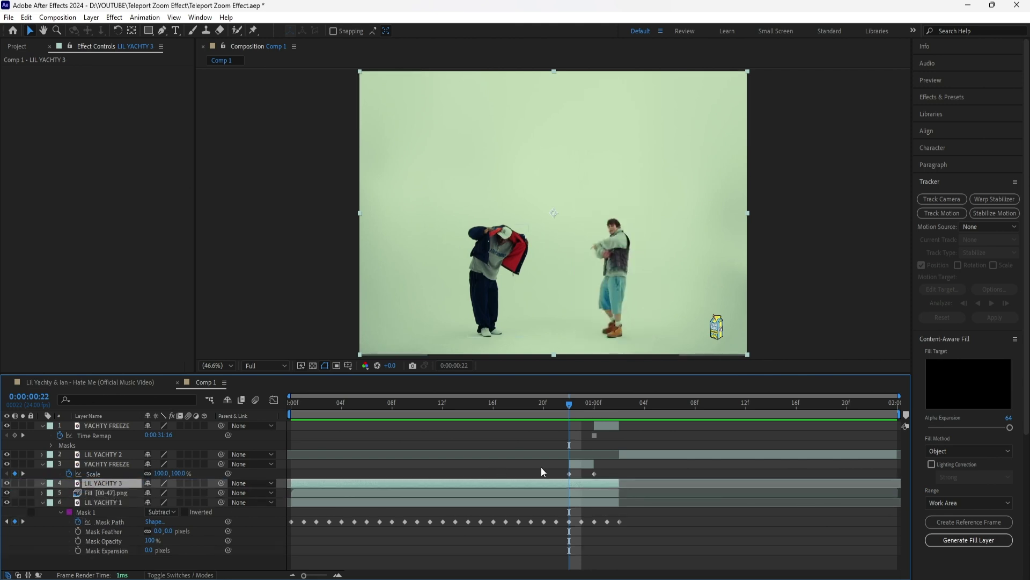
pyautogui.moveTo(296, 484); pyautogui.dragTo(569, 486)
pyautogui.click(582, 465)
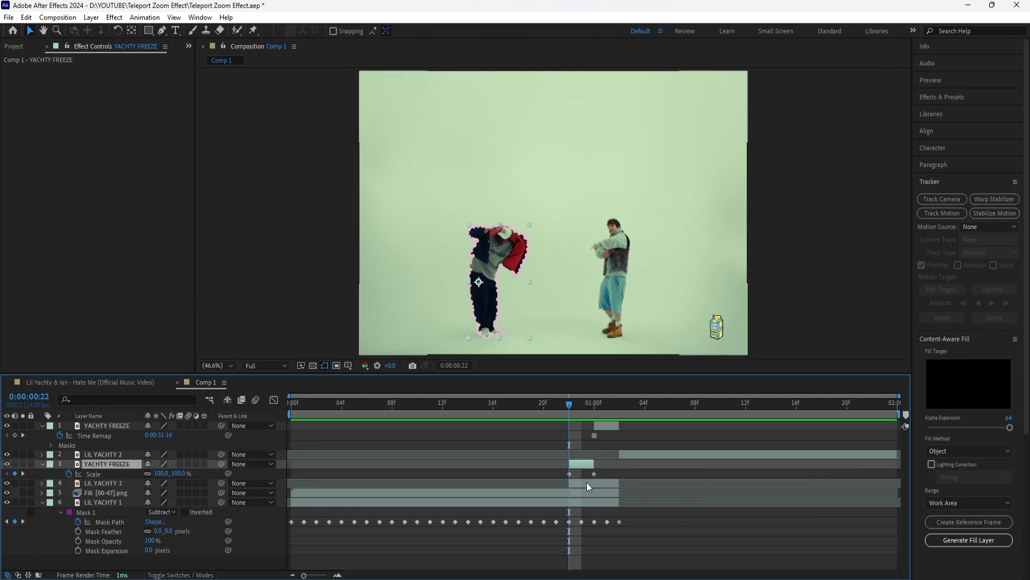
pyautogui.click(587, 482)
# Step: Draw a closed Pen mask around the frozen left dancer on LIL YACHTY 3
pyautogui.click(162, 30)
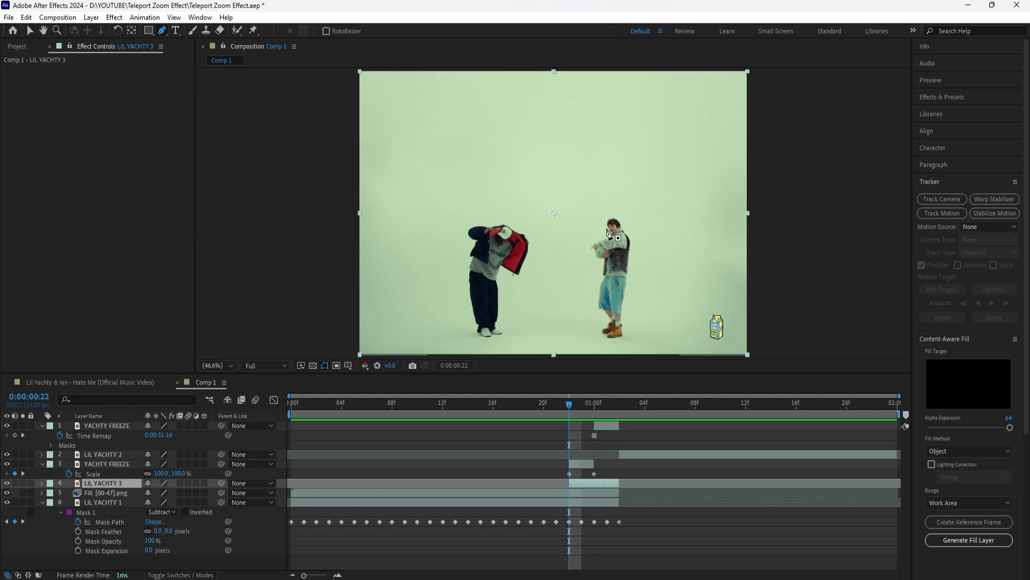
pyautogui.click(523, 204)
pyautogui.click(542, 247)
pyautogui.click(514, 339)
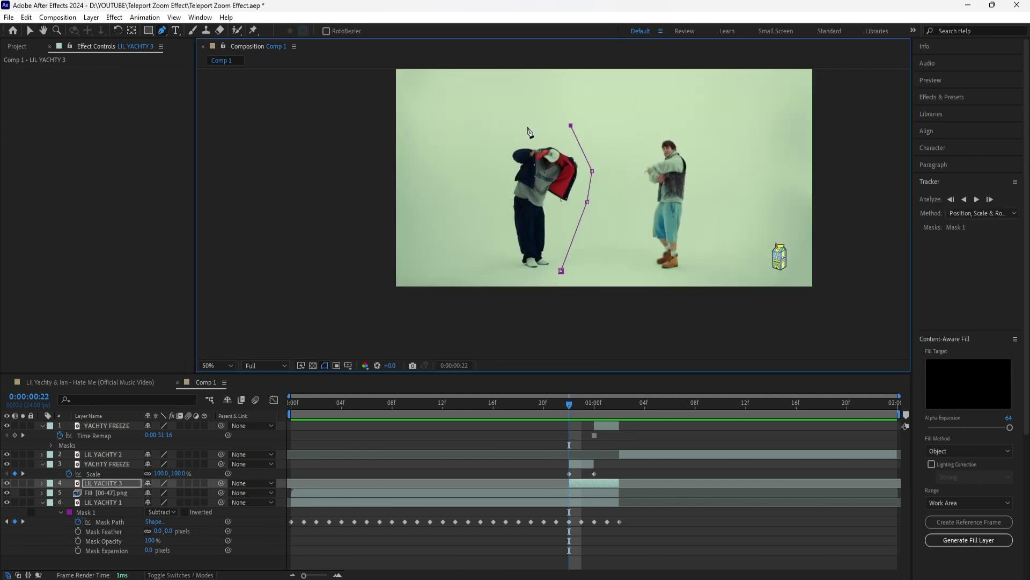
pyautogui.click(487, 346)
pyautogui.click(460, 337)
pyautogui.click(446, 291)
pyautogui.click(479, 205)
pyautogui.click(522, 204)
# Step: Set the mask to Subtract, solo LIL YACHTY 3, and generate a content-aware fill layer
pyautogui.press('m')
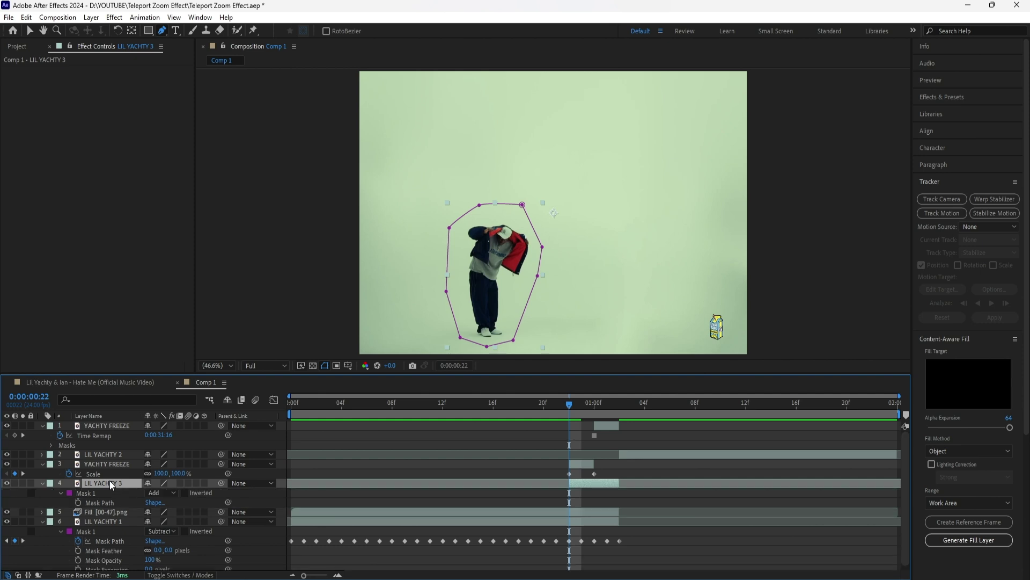
pyautogui.click(164, 494)
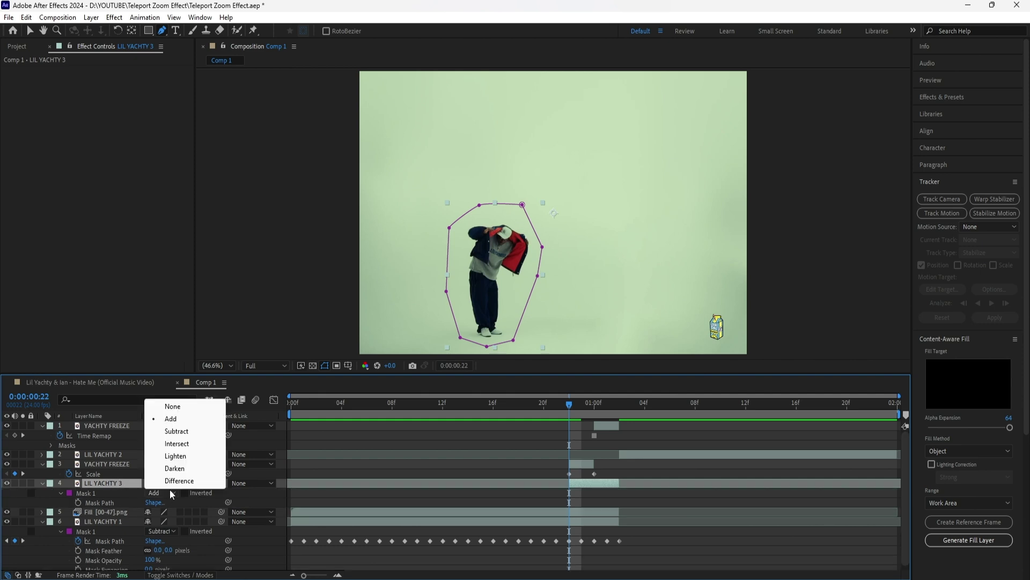
pyautogui.click(189, 431)
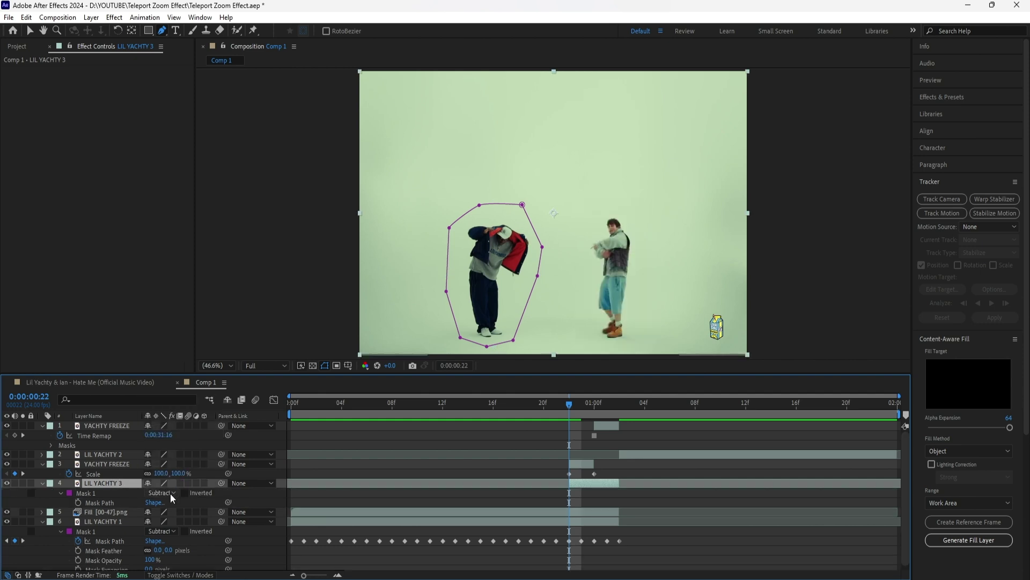
pyautogui.click(22, 483)
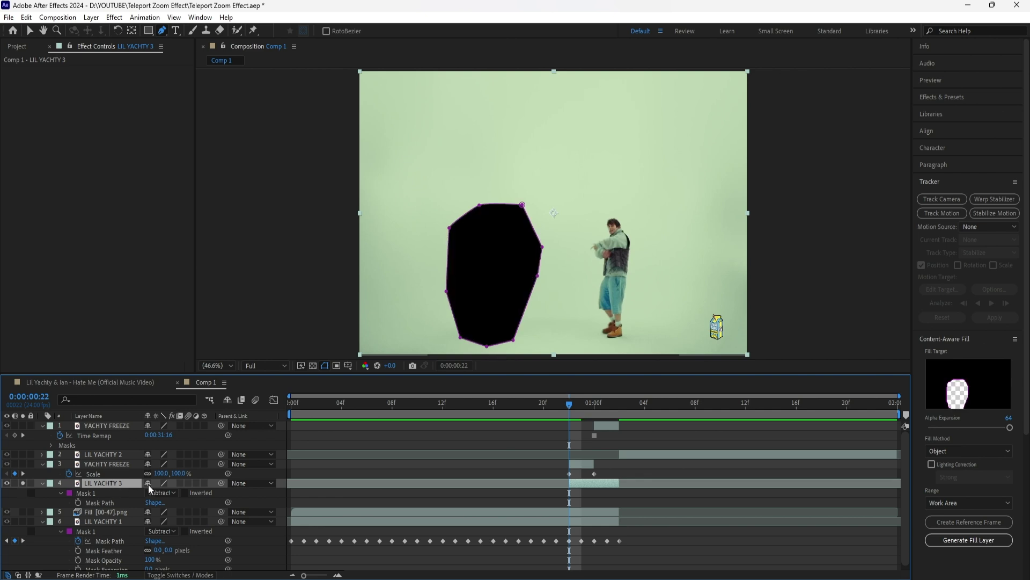
pyautogui.click(969, 540)
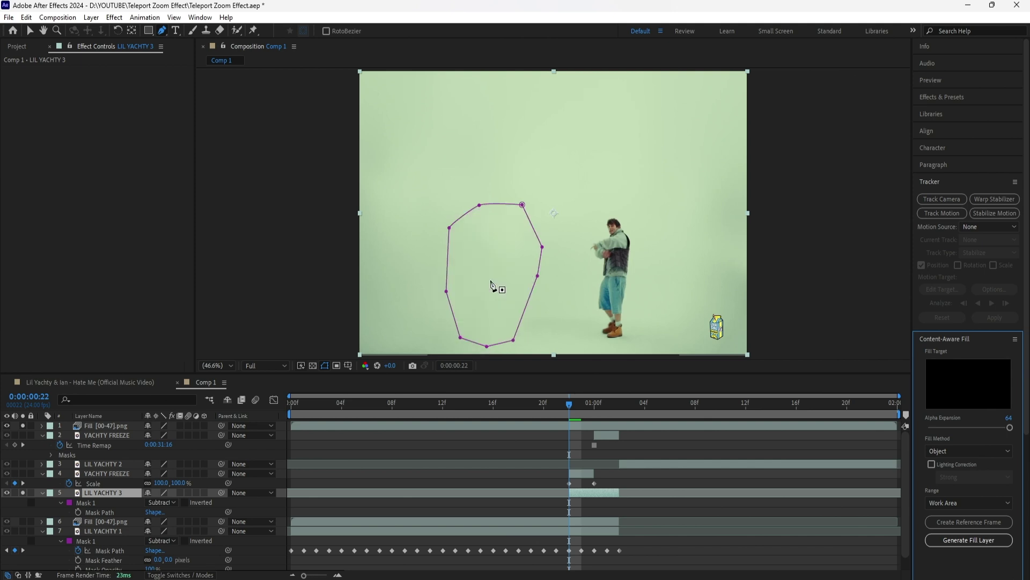
# Step: Unsolo both layers, move the Fill layer below YACHTY FREEZE, and trim it to start at the freeze
pyautogui.click(24, 426)
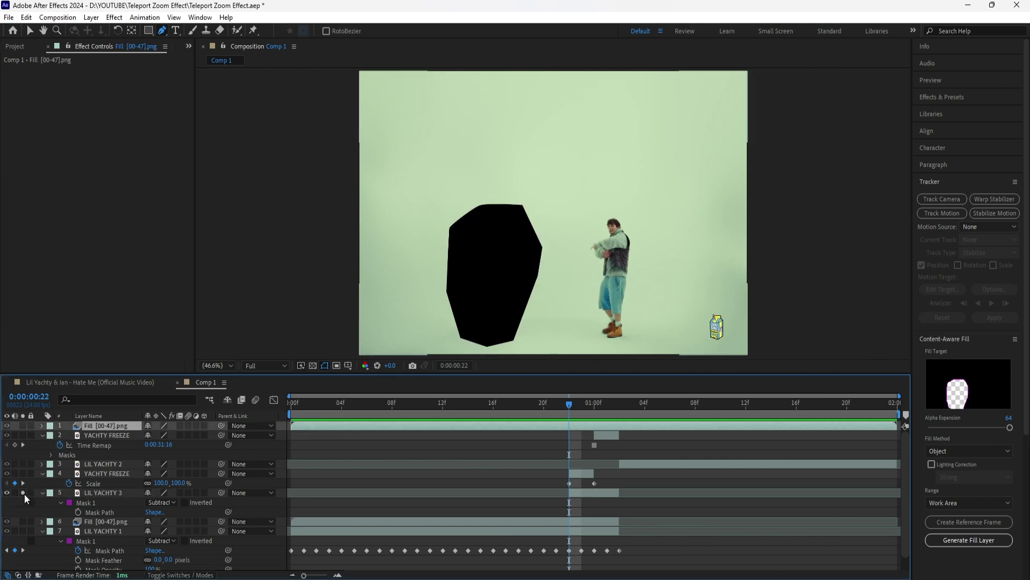
pyautogui.click(24, 493)
pyautogui.moveTo(116, 426); pyautogui.dragTo(111, 485)
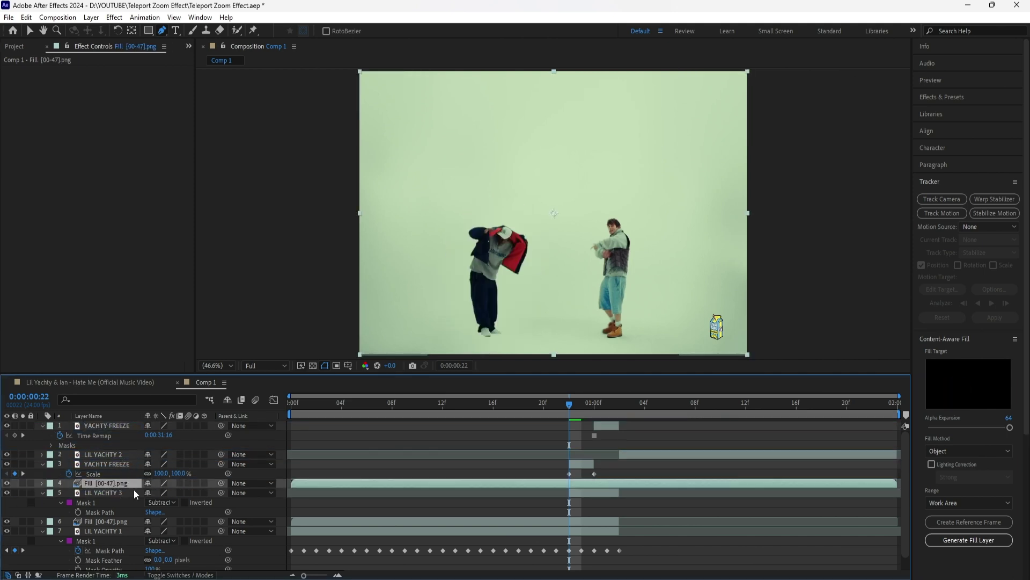
pyautogui.click(591, 464)
pyautogui.moveTo(291, 483); pyautogui.dragTo(566, 495)
# Step: Hide LIL YACHTY 3, return to the Selection tool, and preview the scale-up from the freeze frame
pyautogui.click(587, 492)
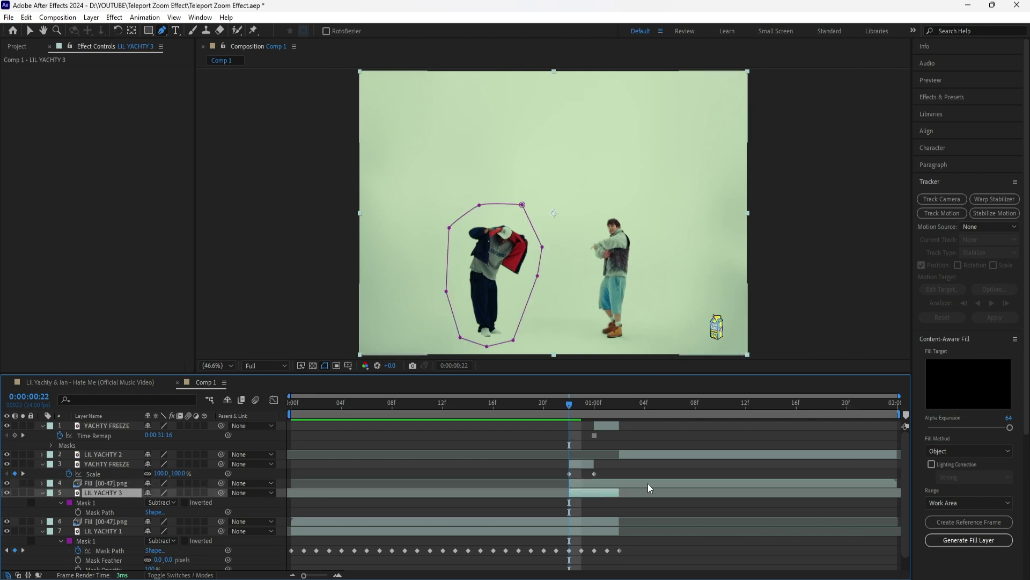
pyautogui.click(6, 492)
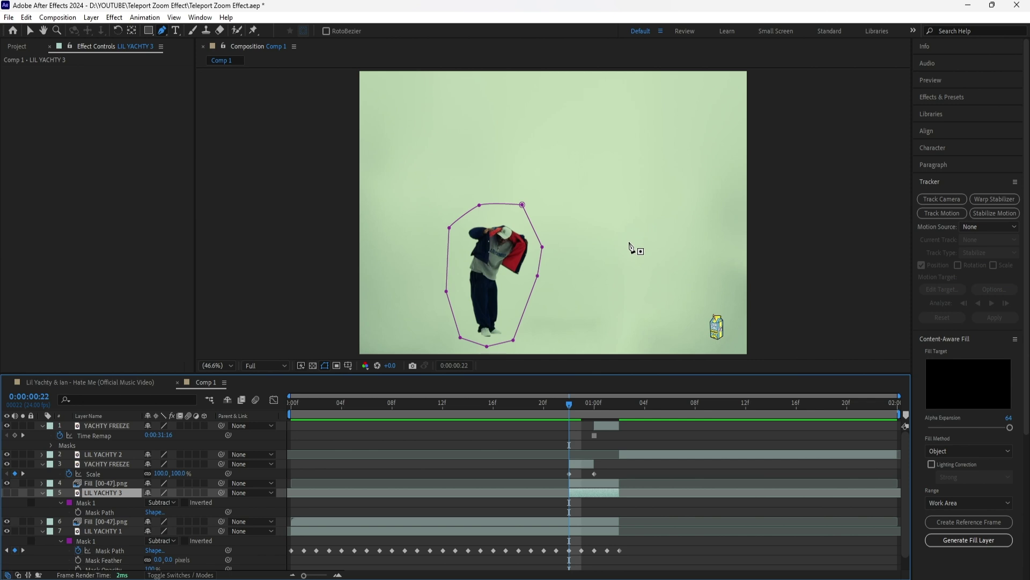
pyautogui.press('v')
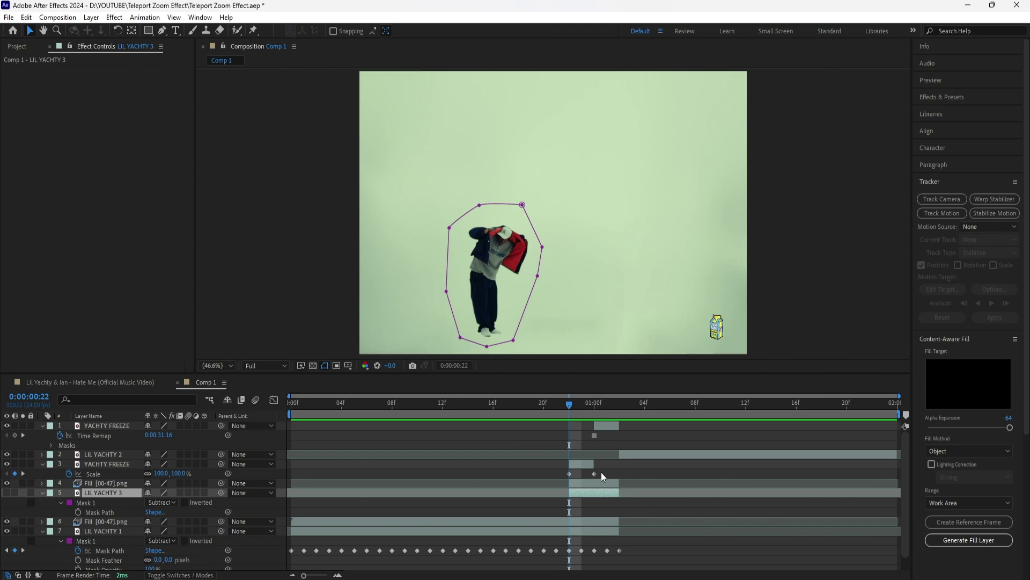
pyautogui.moveTo(570, 408); pyautogui.dragTo(577, 409)
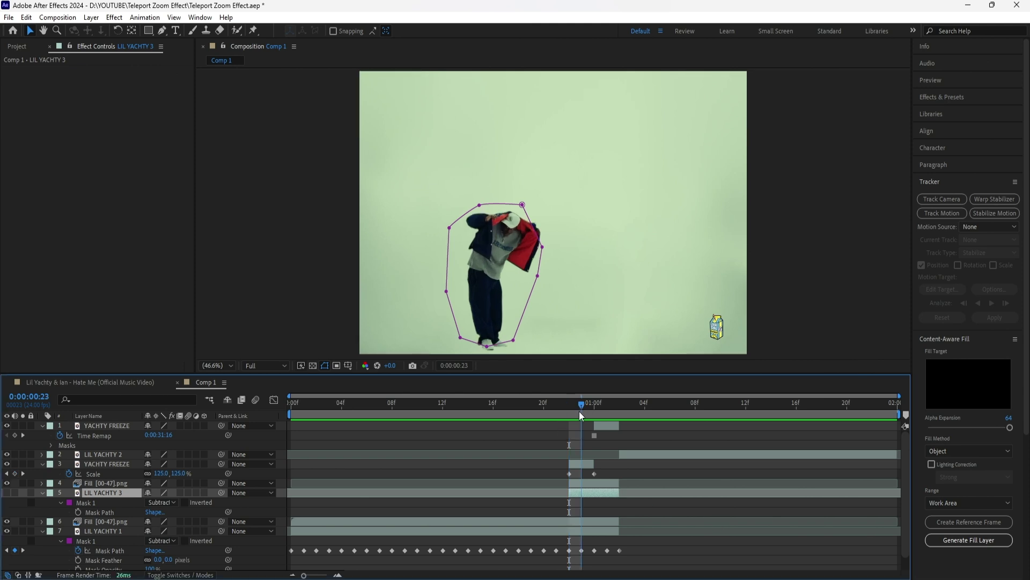
pyautogui.click(575, 413)
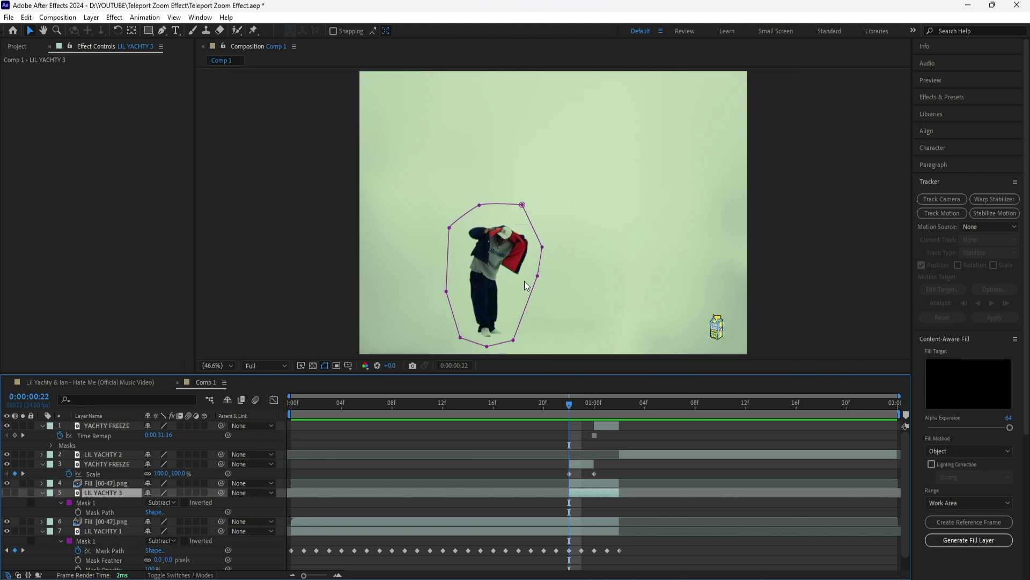
pyautogui.click(189, 465)
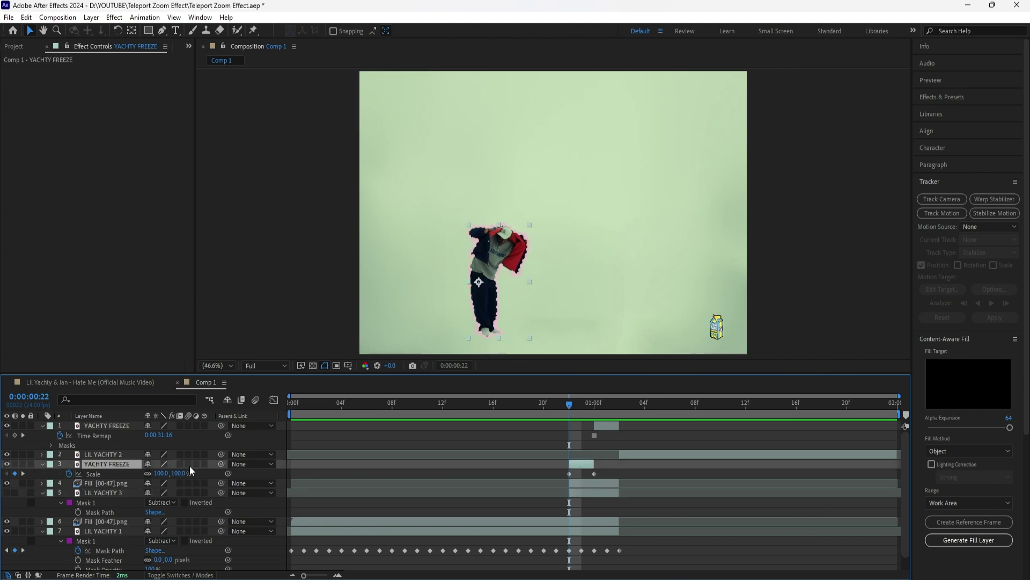
# Step: Turn on motion blur for YACHTY FREEZE and Easy Ease its Scale keyframes
pyautogui.click(188, 464)
pyautogui.rightClick(594, 474)
pyautogui.moveTo(644, 466)
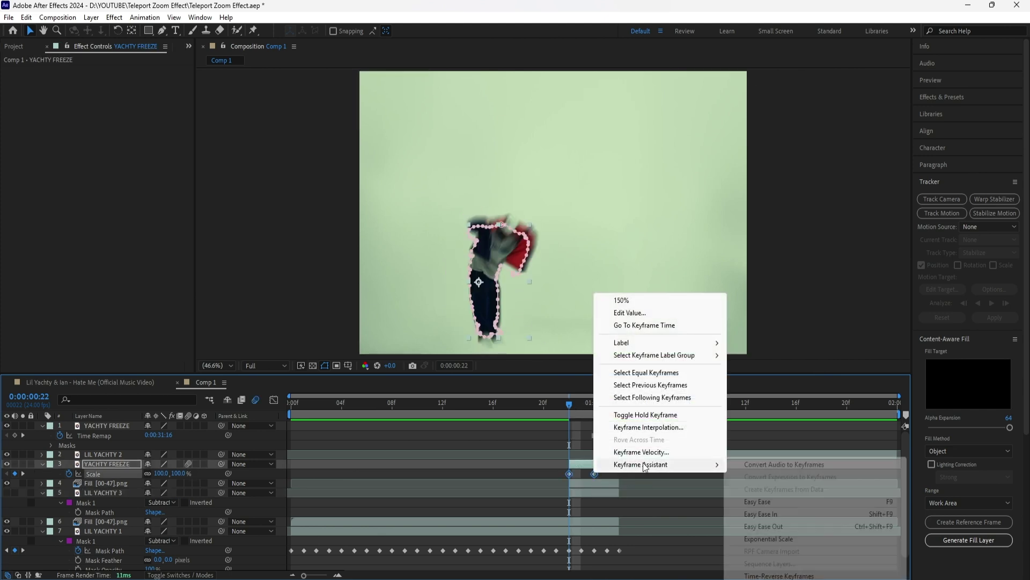
pyautogui.click(757, 501)
# Step: Apply CC Radial Fast Blur to YACHTY FREEZE and move its centre onto the figure
pyautogui.click(949, 98)
pyautogui.click(956, 111)
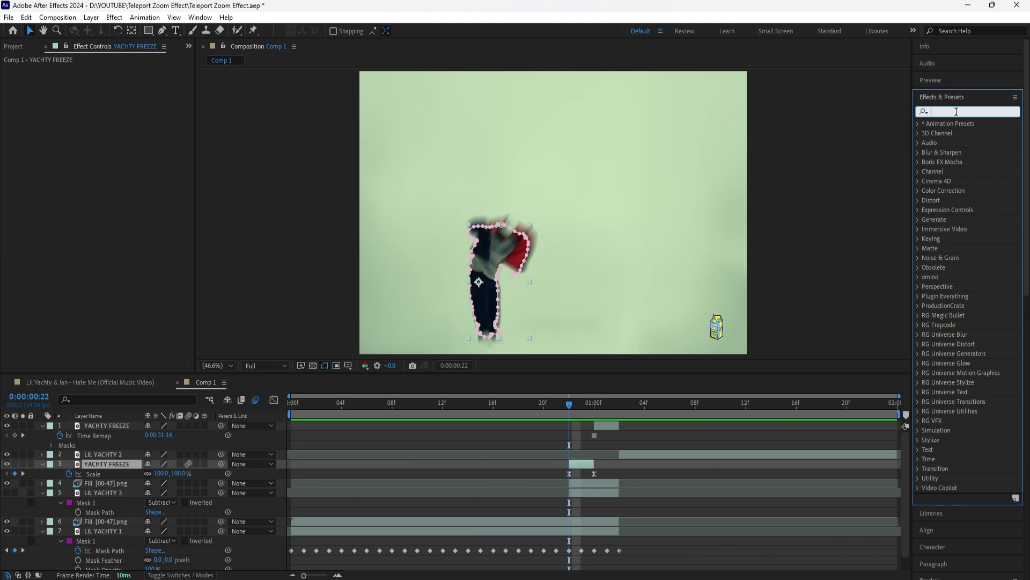
pyautogui.write('cc radial')
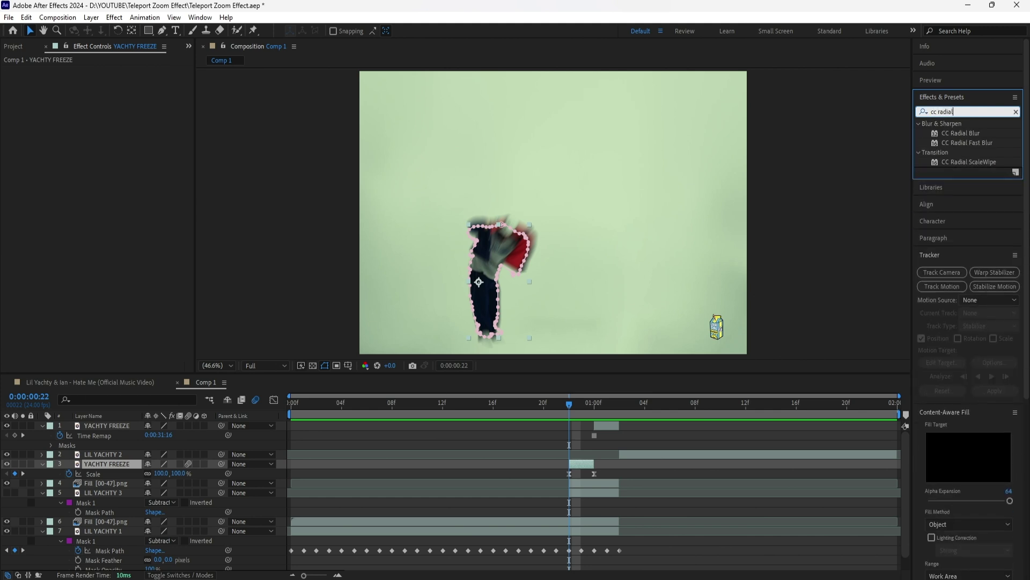
pyautogui.doubleClick(968, 142)
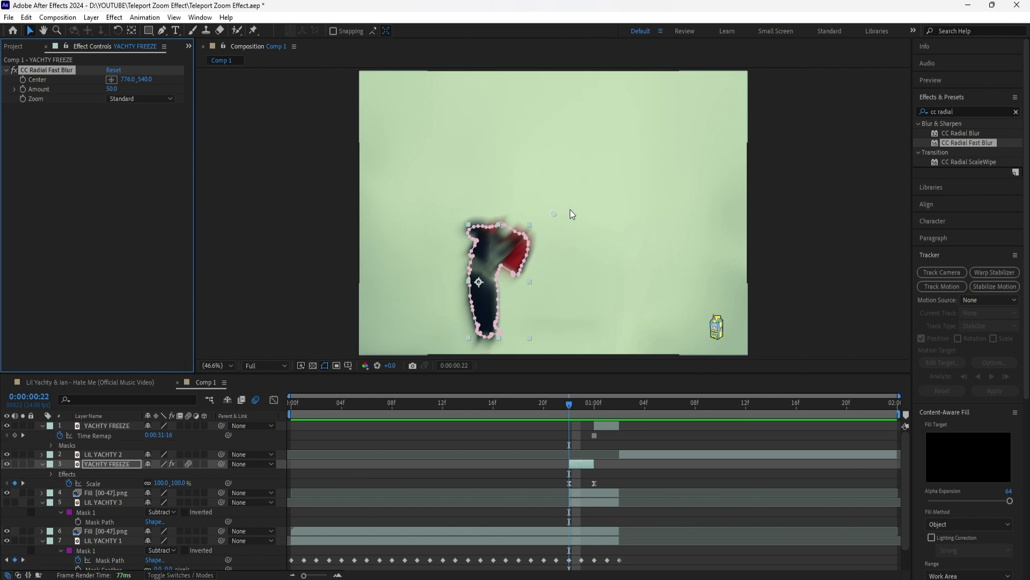
pyautogui.moveTo(553, 214); pyautogui.dragTo(503, 282)
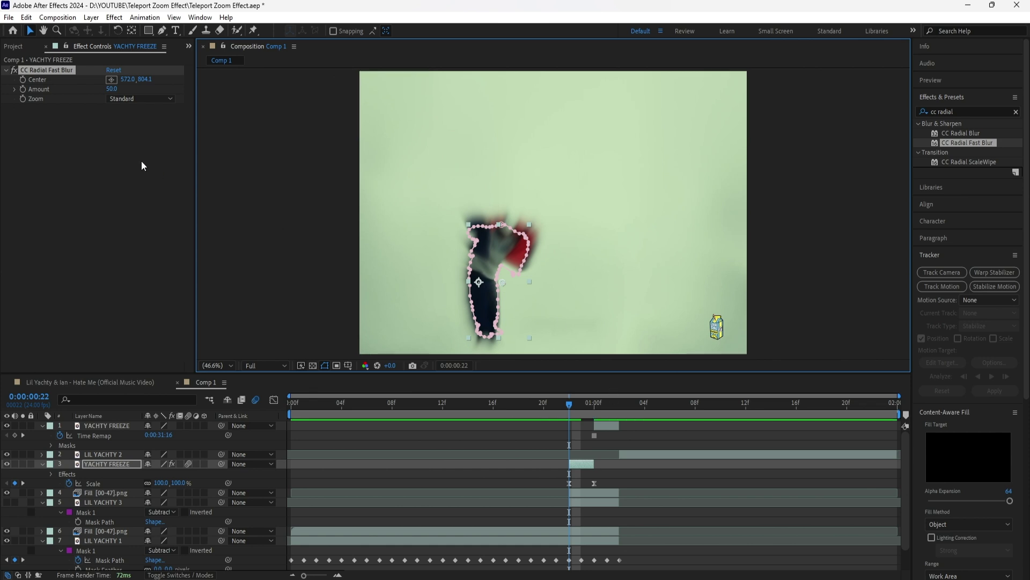
# Step: Set the radial blur Amount to 0 and keyframe it at the freeze frame
pyautogui.click(111, 89)
pyautogui.write('0')
pyautogui.press('Return')
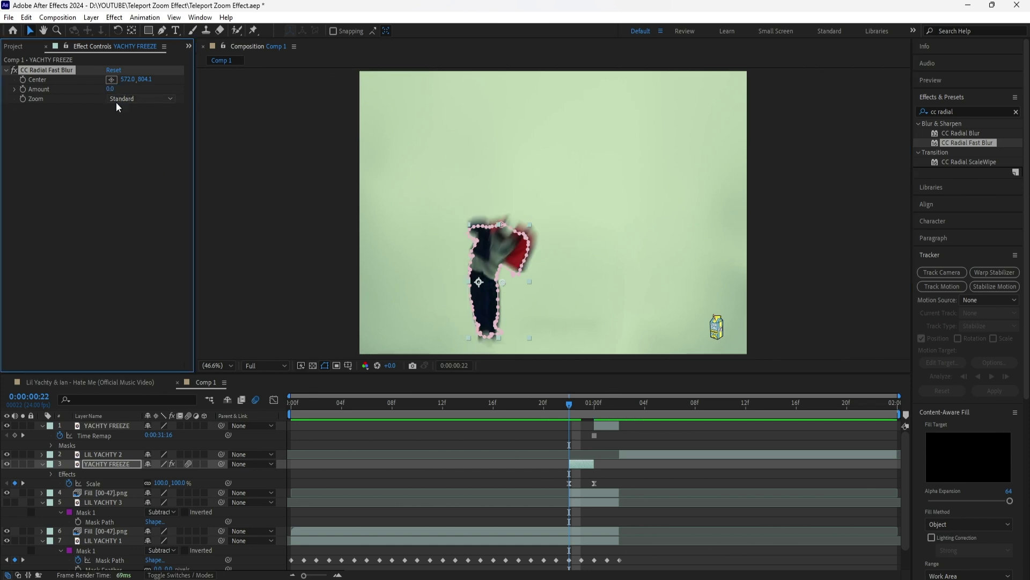
pyautogui.click(110, 465)
pyautogui.press('u')
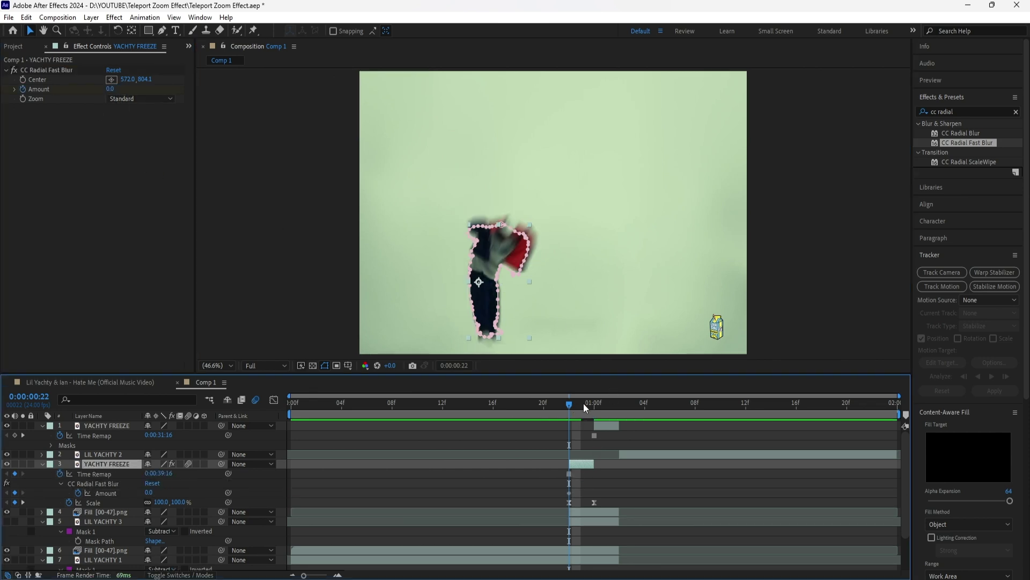
pyautogui.press('k')
# Step: Set Amount to 50 at the next Scale keyframe and Easy Ease the Amount keyframes
pyautogui.click(110, 89)
pyautogui.write('50')
pyautogui.press('Return')
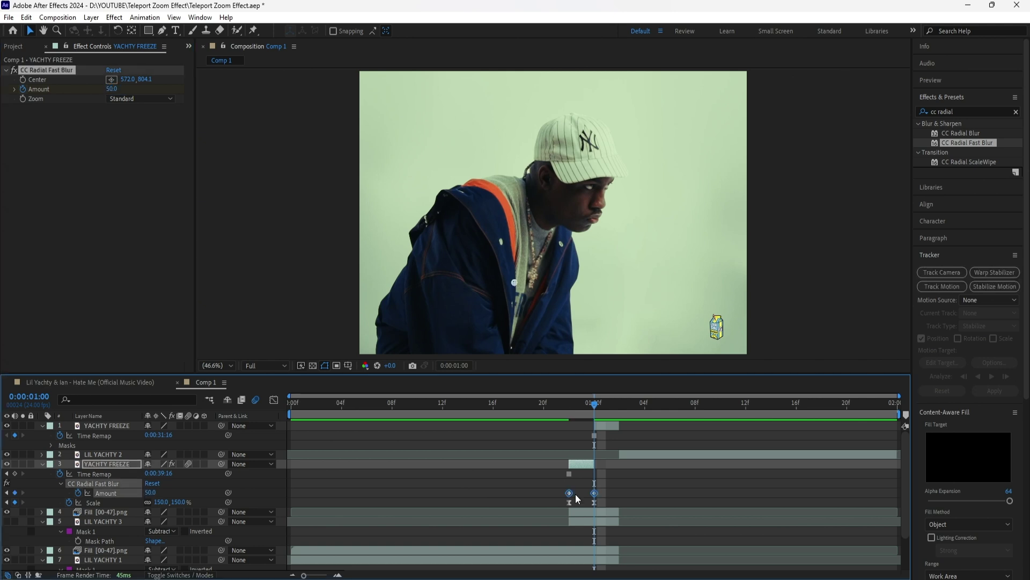
pyautogui.rightClick(594, 493)
pyautogui.moveTo(655, 485)
pyautogui.click(756, 508)
# Step: Step through the zoom frames to preview the radial blur
pyautogui.press('j')
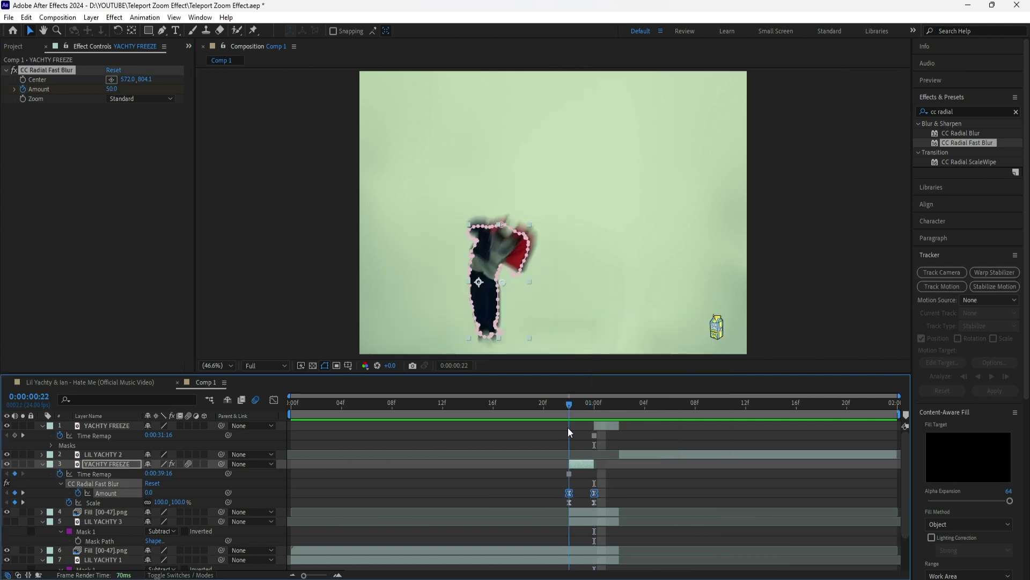
pyautogui.press('pagedown')
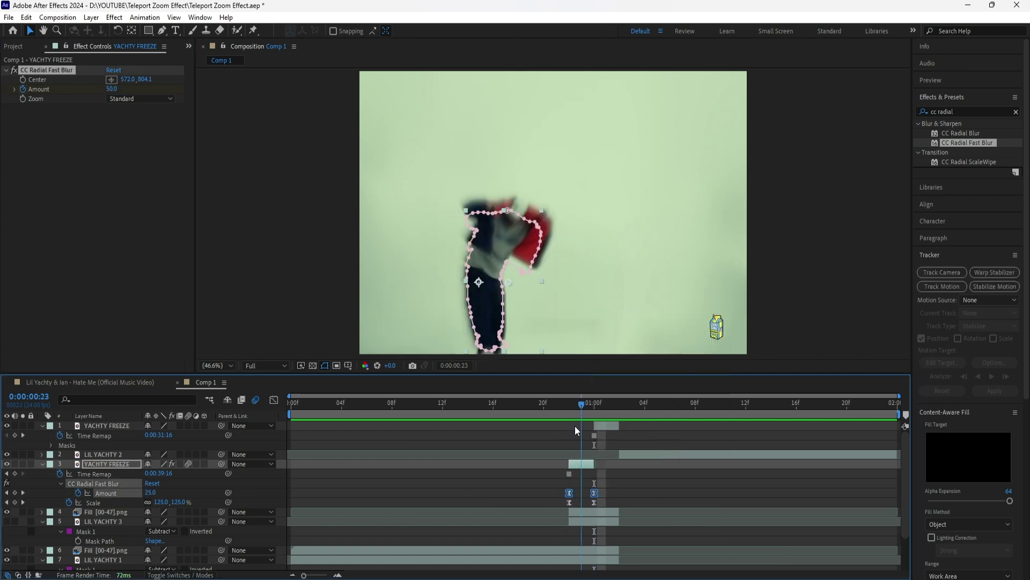
pyautogui.press('pagedown')
pyautogui.click(608, 427)
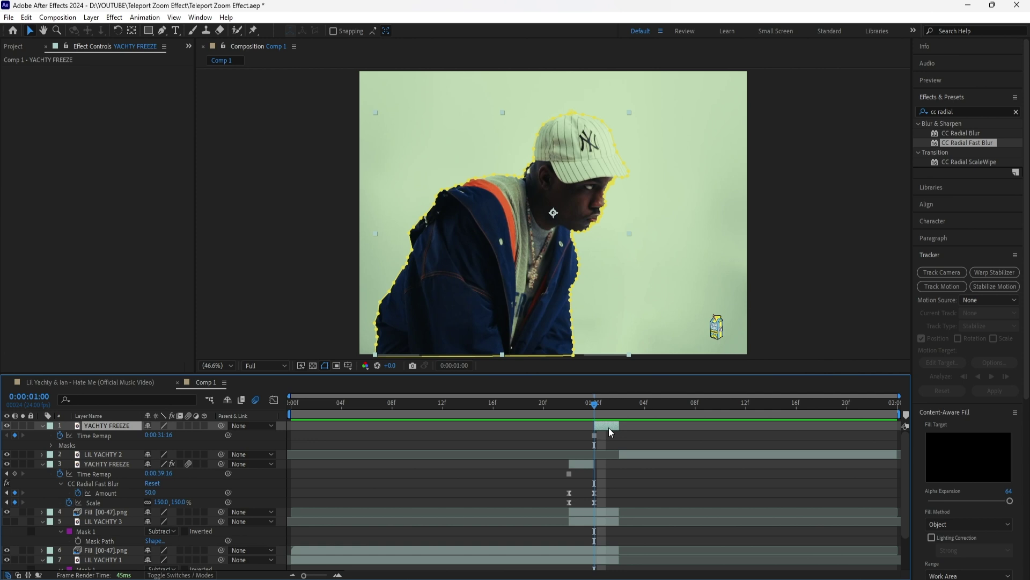
pyautogui.click(585, 410)
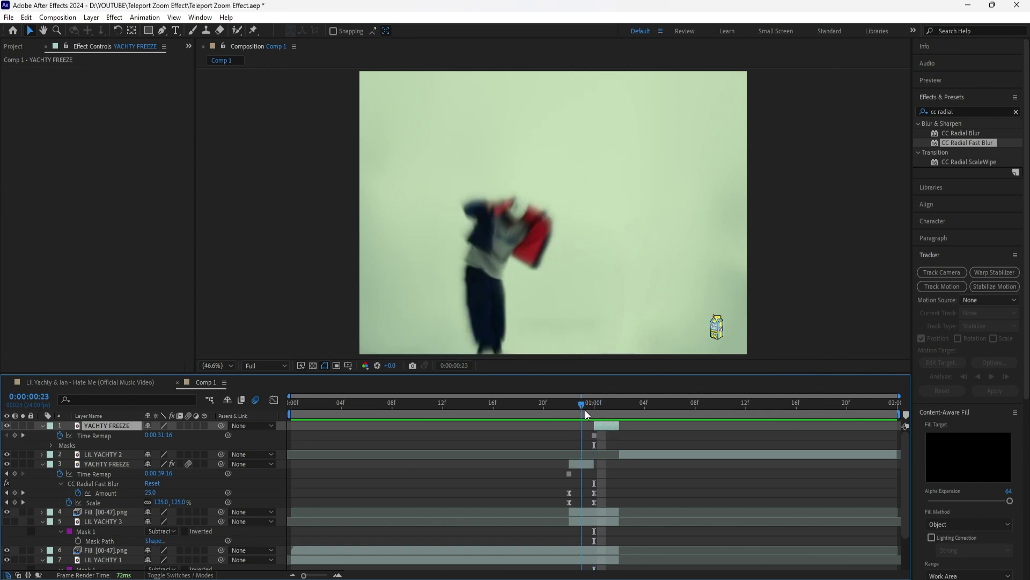
pyautogui.click(595, 411)
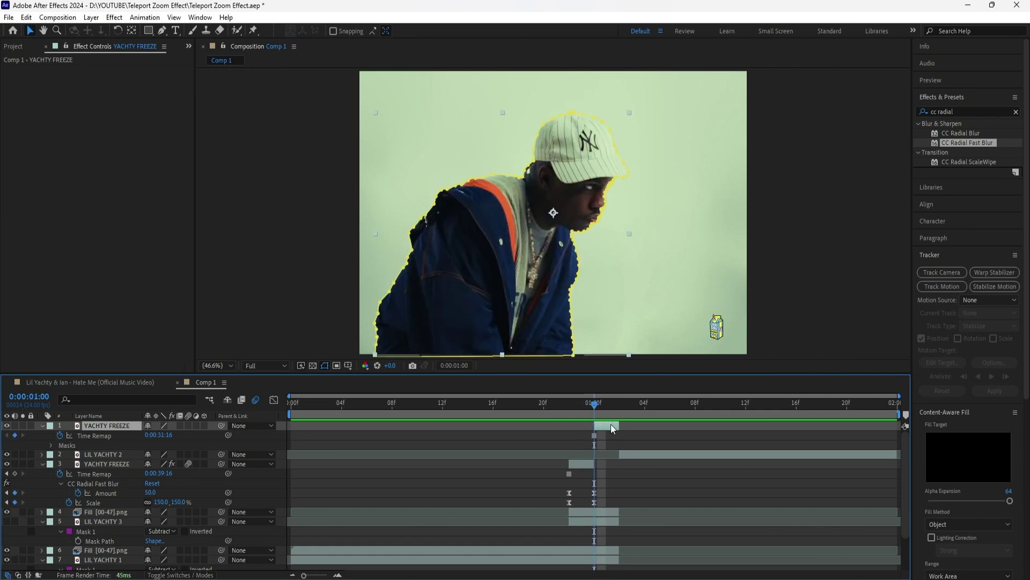
# Step: At 00:23, shrink the top YACHTY FREEZE, move it down-left to 699,704, and keyframe Scale
pyautogui.press('s')
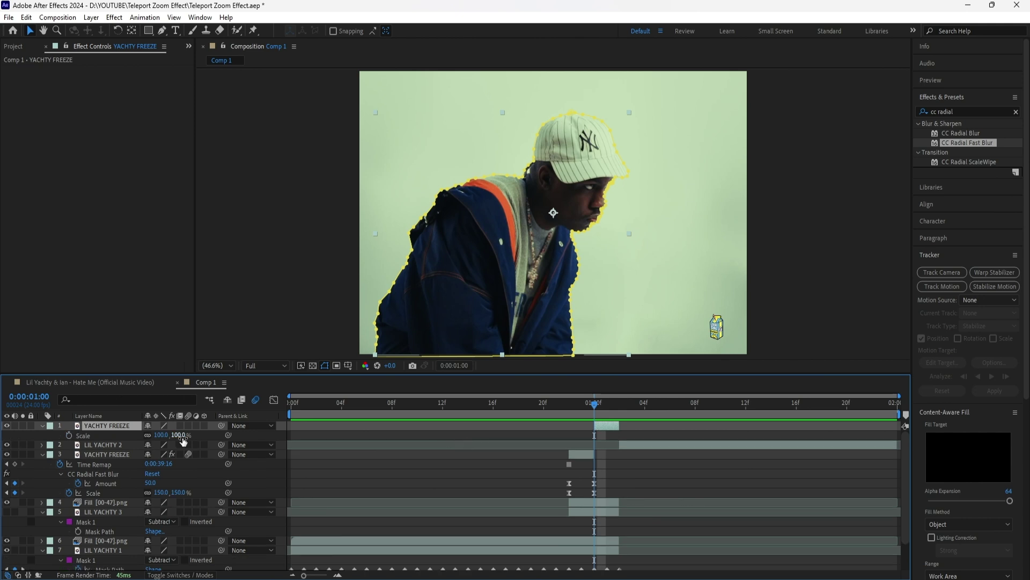
pyautogui.moveTo(182, 440); pyautogui.dragTo(171, 443)
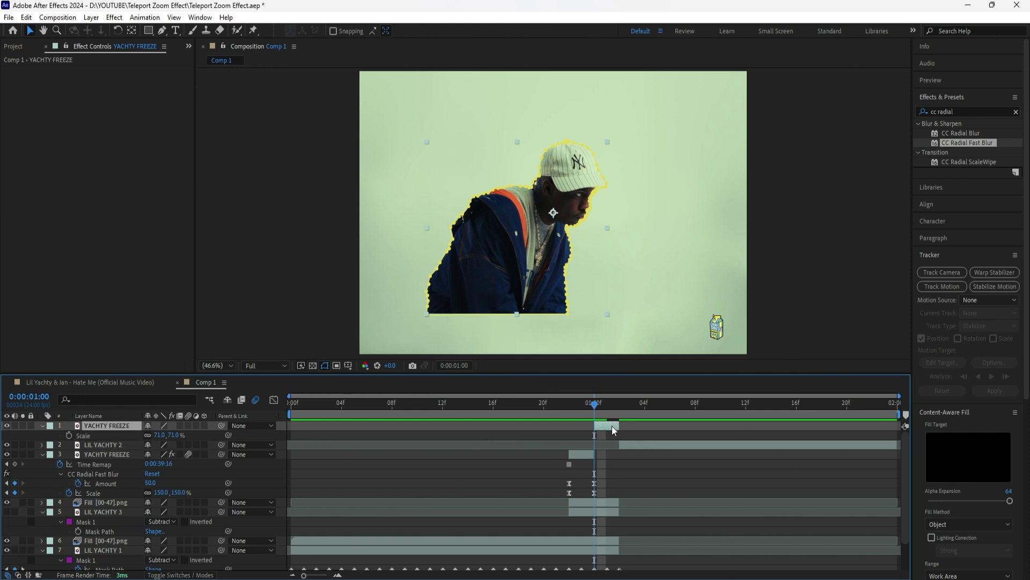
pyautogui.moveTo(609, 427); pyautogui.dragTo(596, 427)
pyautogui.click(592, 408)
pyautogui.hotkey('shift', 'p')
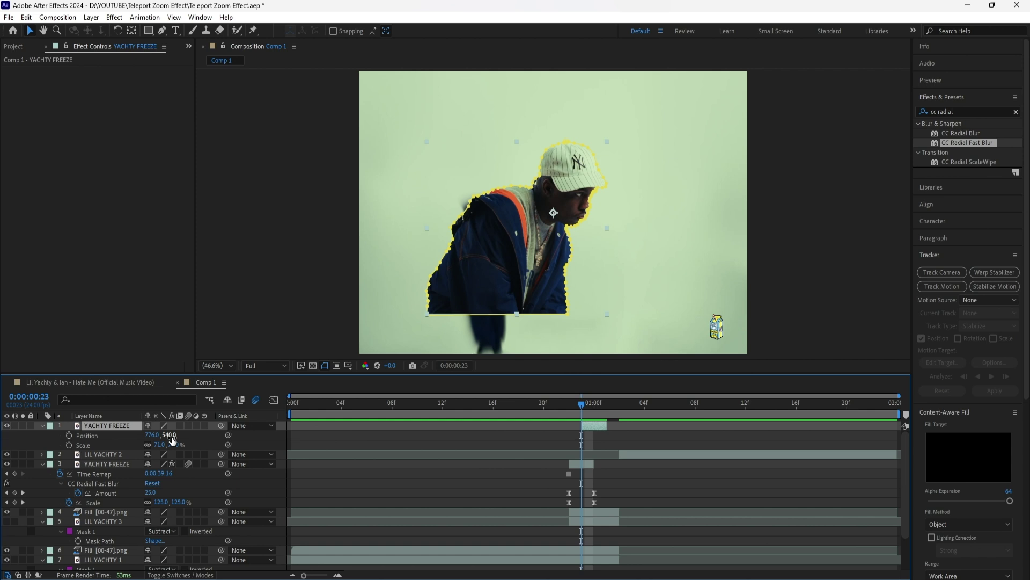
pyautogui.moveTo(521, 176); pyautogui.dragTo(502, 219)
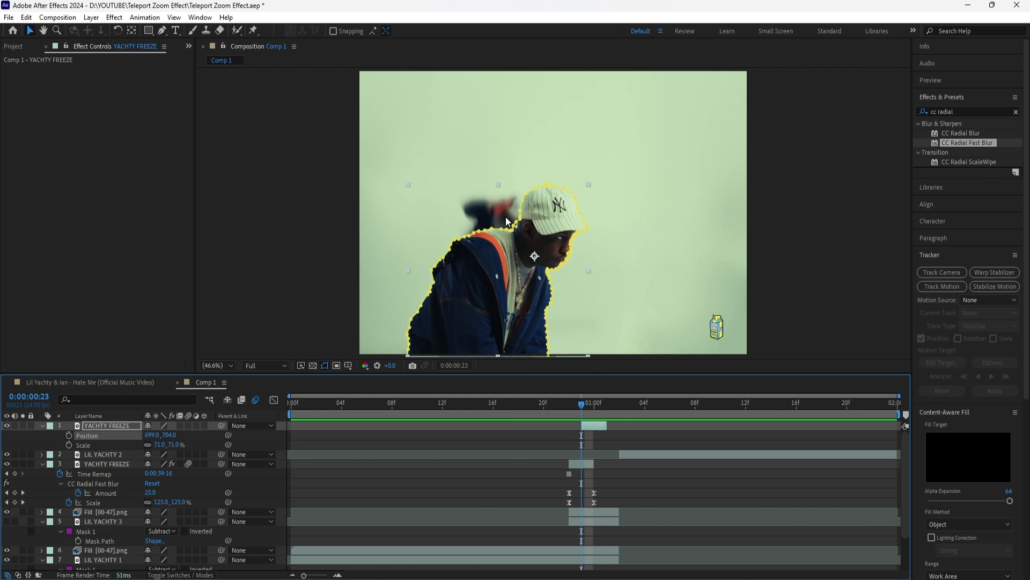
pyautogui.click(68, 445)
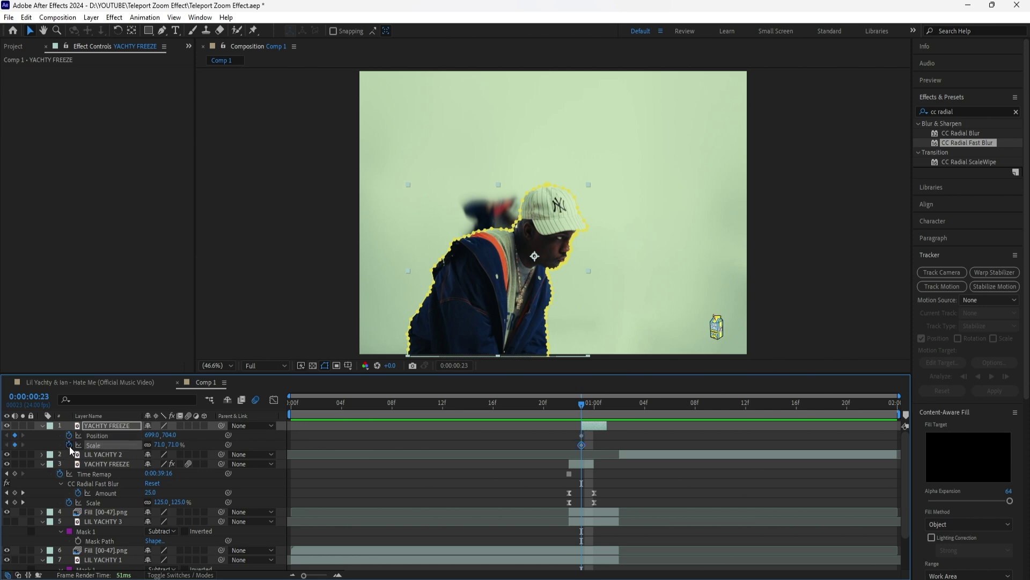
# Step: At 01:01, set Scale to 100% and reset Position to 776,540
pyautogui.moveTo(596, 404); pyautogui.dragTo(601, 403)
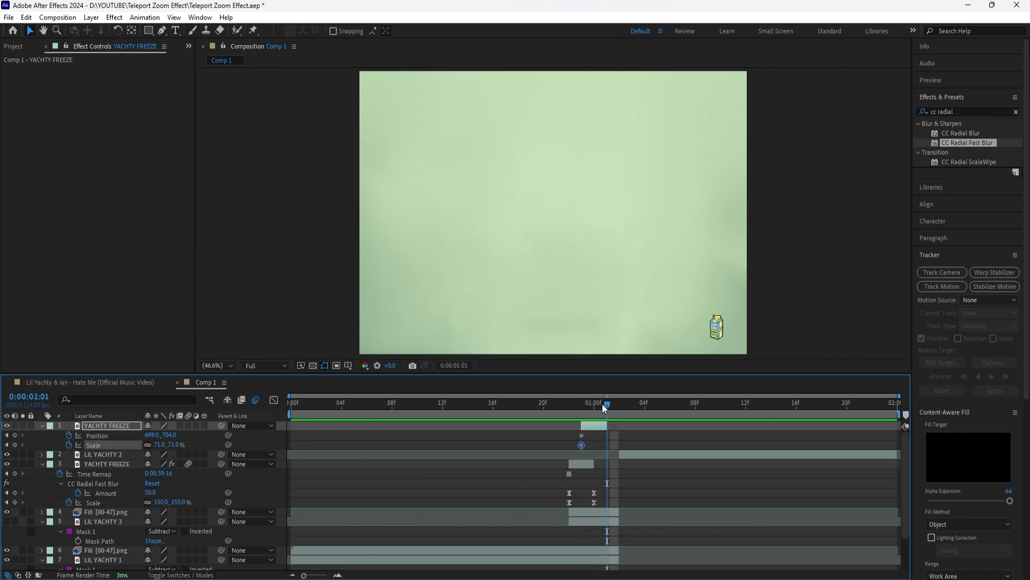
pyautogui.click(182, 444)
pyautogui.write('100')
pyautogui.press('Return')
pyautogui.rightClick(108, 437)
pyautogui.click(137, 365)
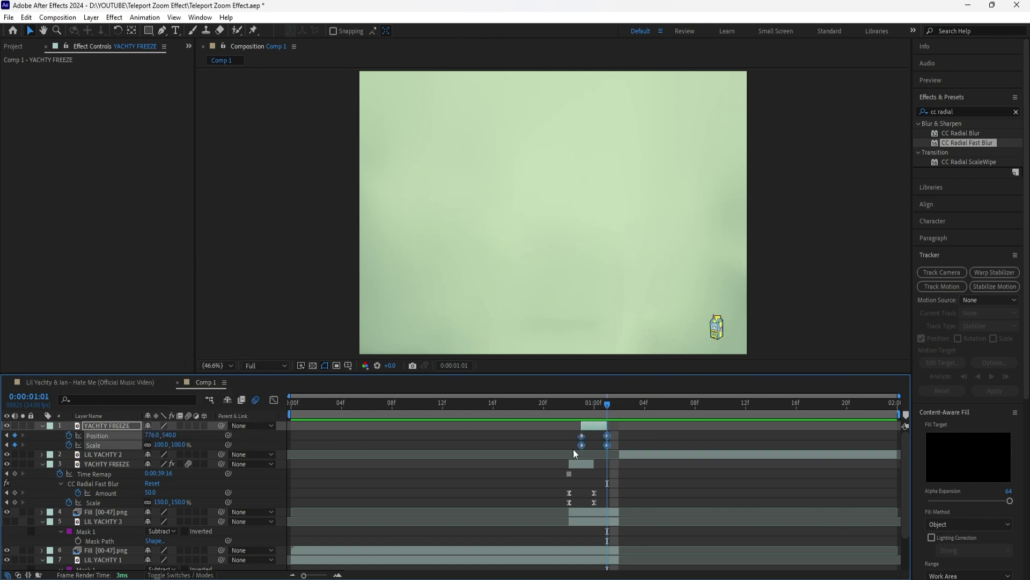
# Step: Easy Ease the Position and Scale keyframes and shift the layer one frame later
pyautogui.rightClick(608, 439)
pyautogui.moveTo(667, 426)
pyautogui.click(771, 463)
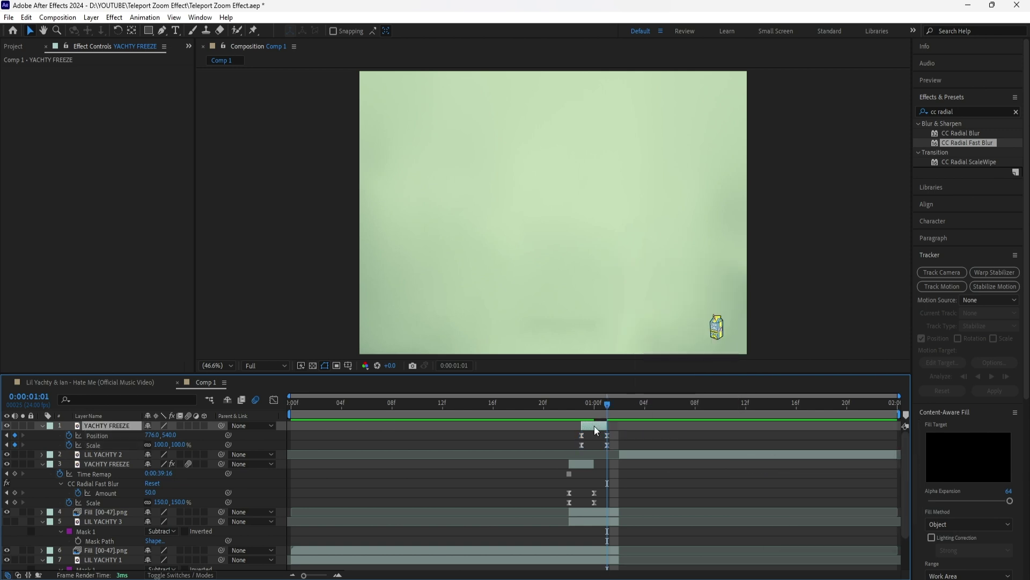
pyautogui.moveTo(595, 424)
pyautogui.mouseDown()
pyautogui.moveTo(606, 426)
pyautogui.moveTo(595, 405)
pyautogui.mouseUp()
# Step: Enable motion blur on the close-up layer, add CC Radial Fast Blur, and keyframe Amount 50
pyautogui.click(187, 425)
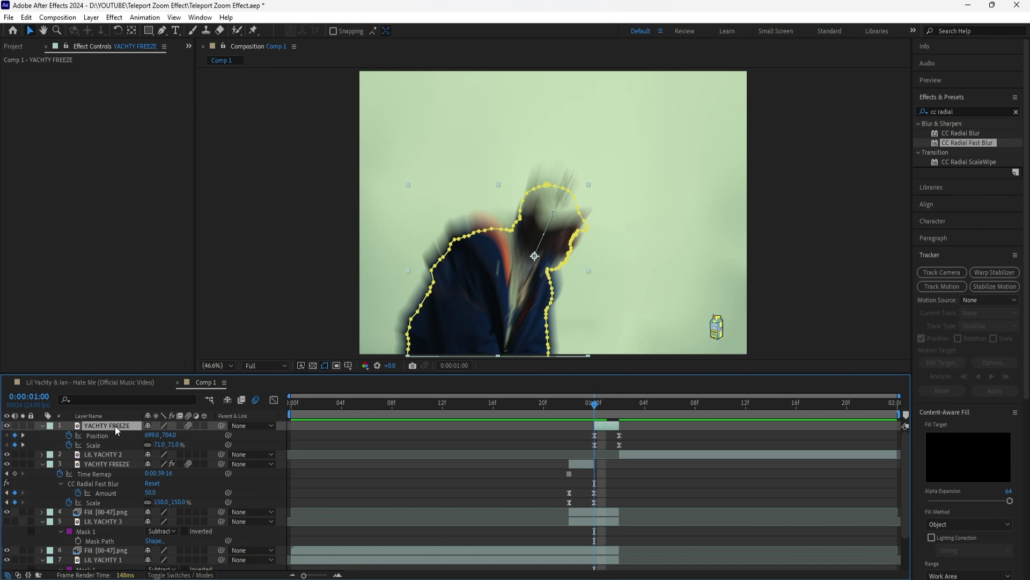
pyautogui.moveTo(971, 143); pyautogui.dragTo(108, 425)
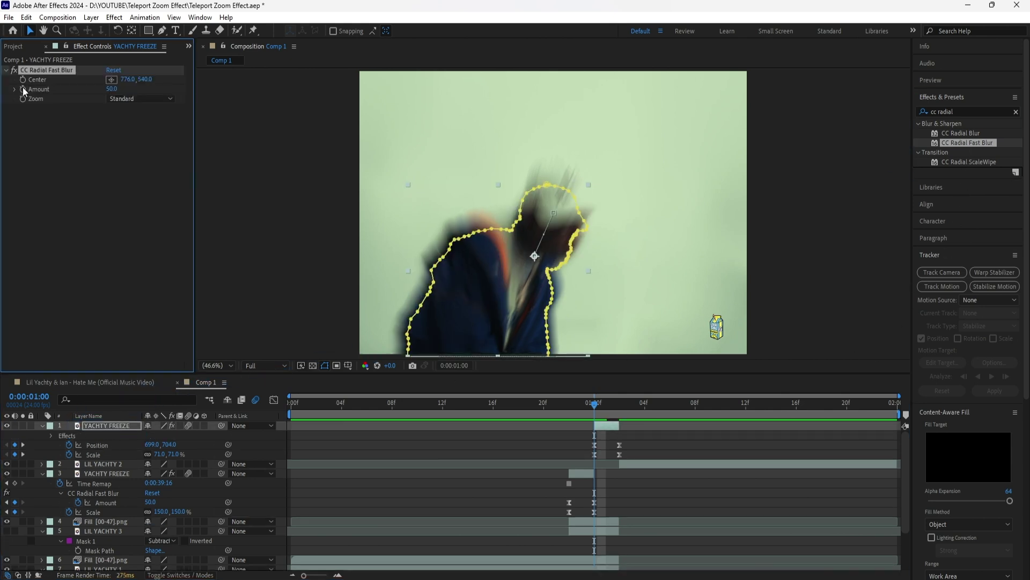
pyautogui.click(23, 89)
pyautogui.click(120, 430)
pyautogui.press('u')
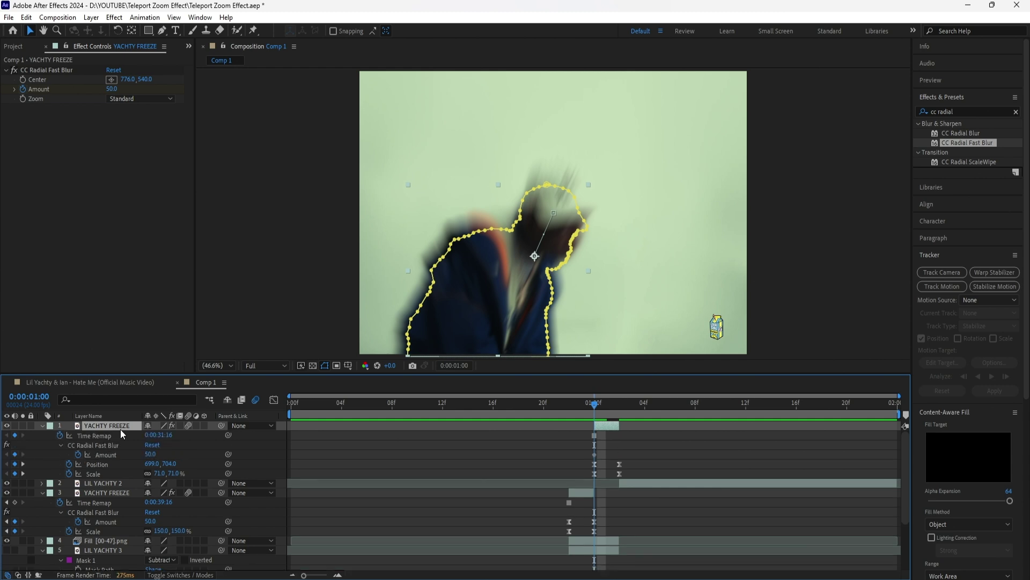
# Step: At 01:02 set the blur Amount to 0 and Easy Ease the Amount keyframes
pyautogui.moveTo(599, 404); pyautogui.dragTo(613, 405)
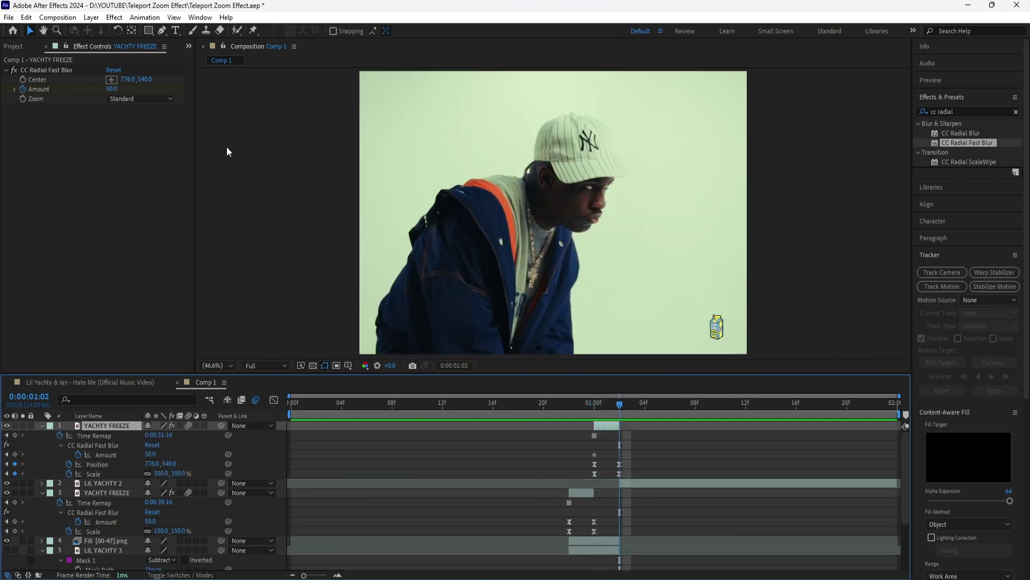
pyautogui.click(112, 89)
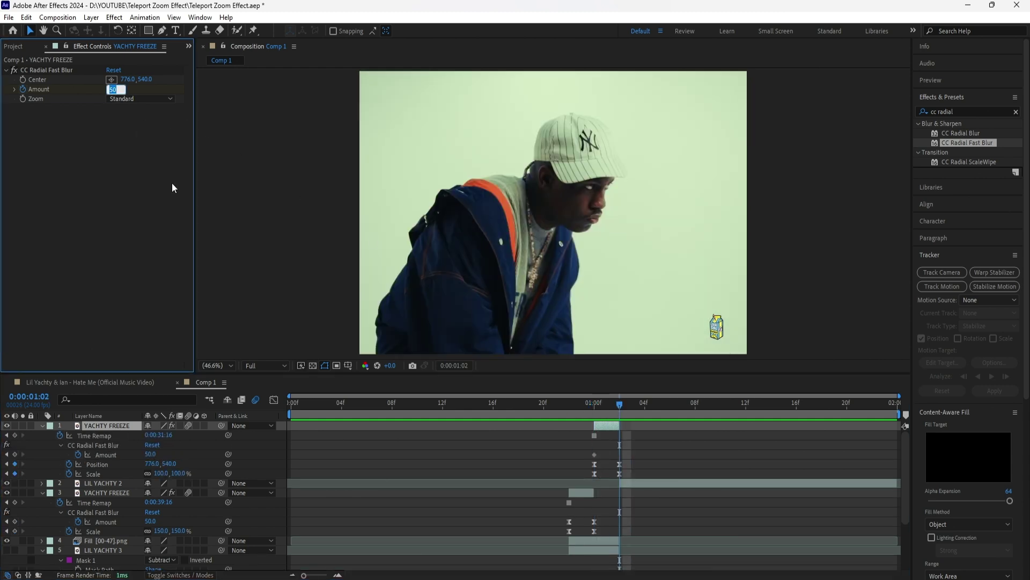
pyautogui.write('0')
pyautogui.press('Return')
pyautogui.click(619, 454)
pyautogui.rightClick(620, 454)
pyautogui.moveTo(719, 451)
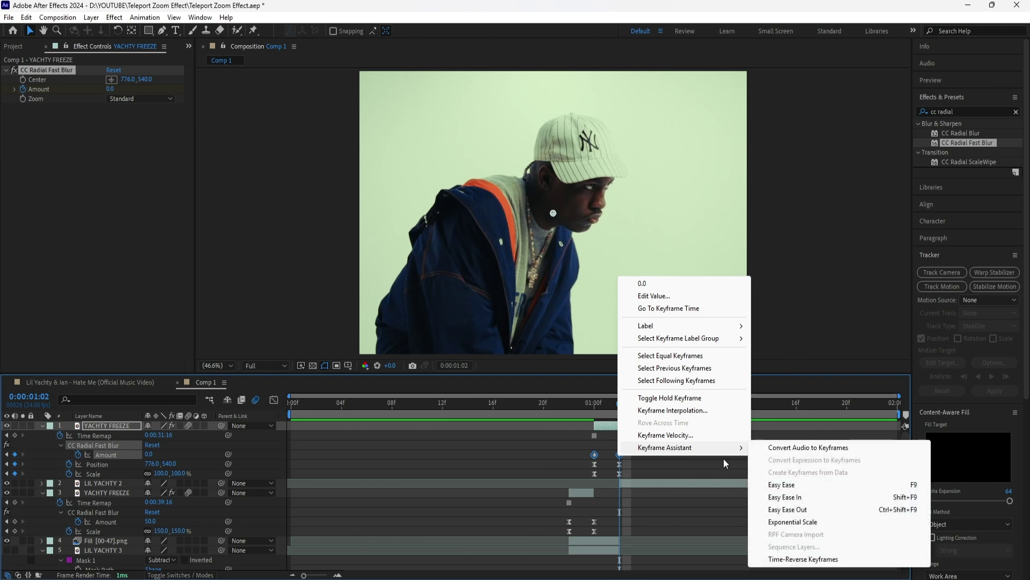
pyautogui.click(783, 484)
# Step: Play back the animation, collapse the layer, and create a new adjustment layer
pyautogui.press('space')
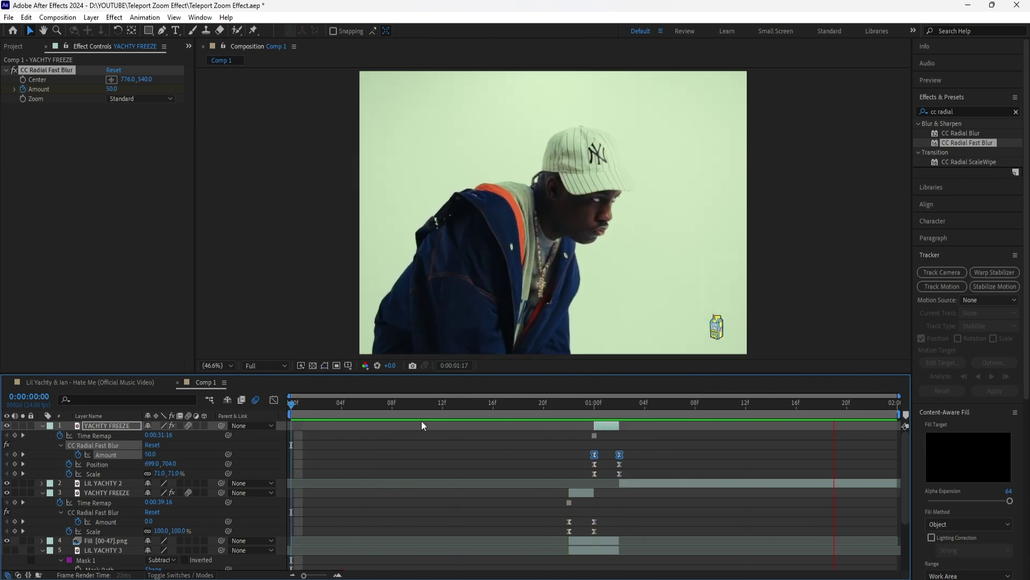
pyautogui.click(97, 425)
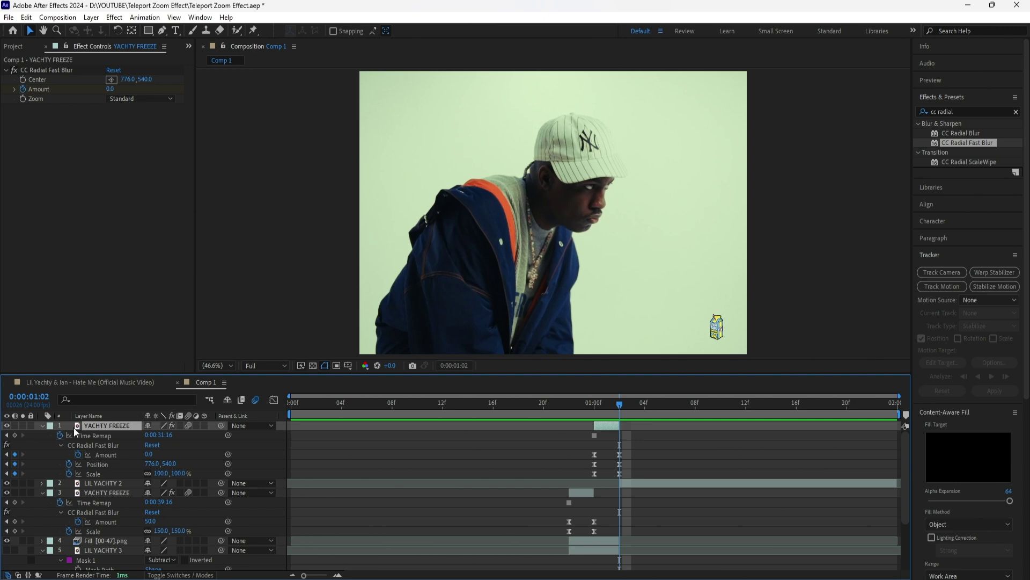
pyautogui.click(42, 425)
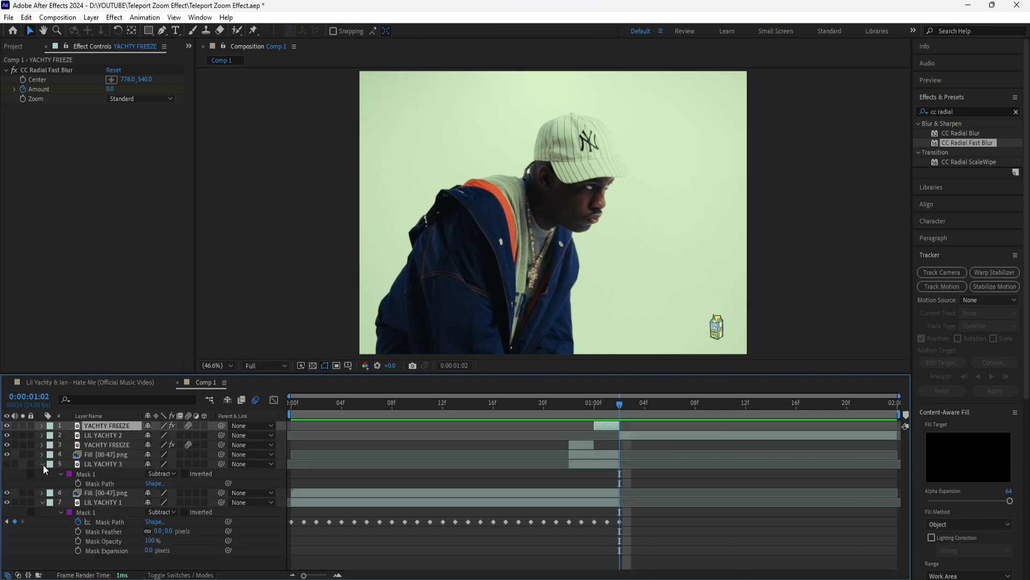
pyautogui.rightClick(131, 508)
pyautogui.click(317, 462)
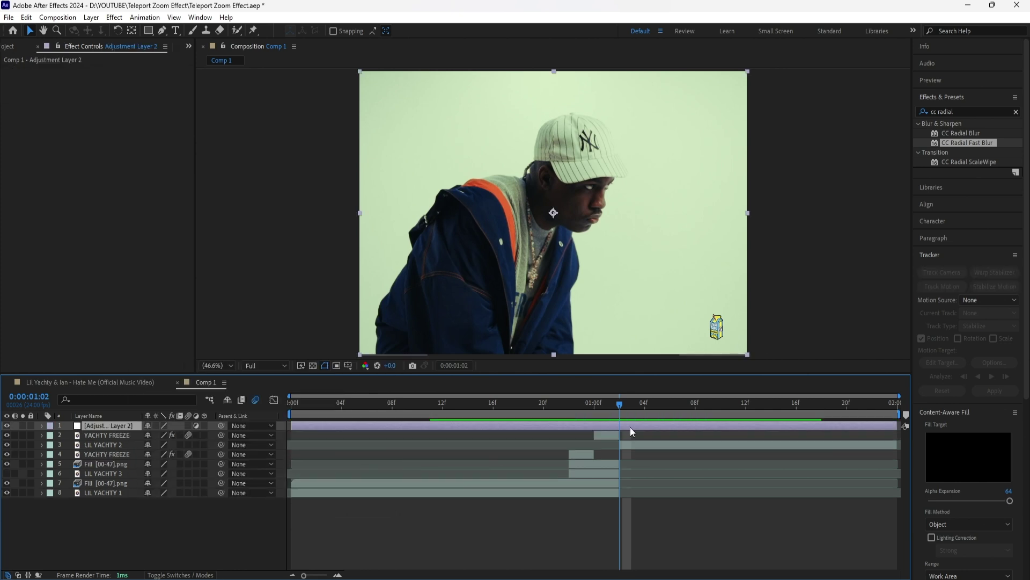
# Step: Trim the adjustment layer to run from 01:00 to 01:04
pyautogui.press('pageup')
pyautogui.press('pageup')
pyautogui.hotkey('alt', '[')
pyautogui.press('pagedown')
pyautogui.press('pagedown')
pyautogui.press('pagedown')
pyautogui.press('pagedown')
pyautogui.hotkey('alt', ']')
# Step: Apply Exposure to the adjustment layer and set it to 2.00 at 01:02
pyautogui.click(1016, 111)
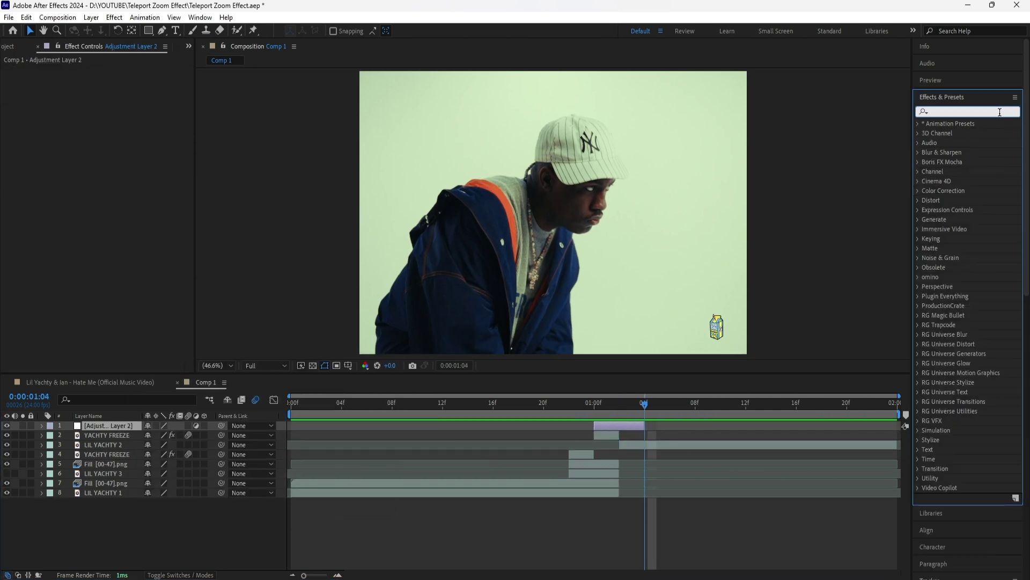
pyautogui.write('expos')
pyautogui.doubleClick(963, 228)
pyautogui.moveTo(634, 404); pyautogui.dragTo(619, 414)
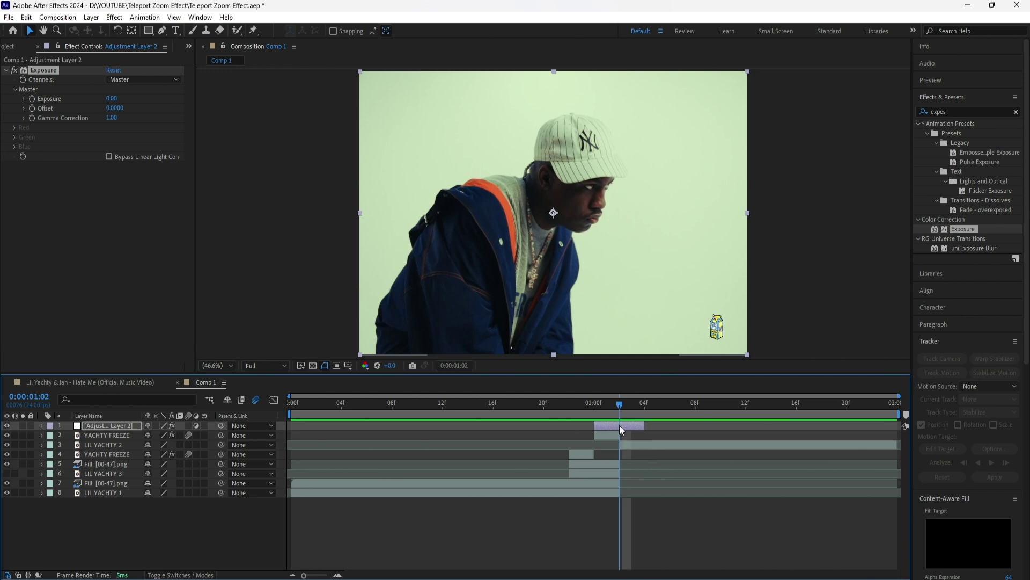
pyautogui.click(620, 425)
pyautogui.moveTo(111, 98); pyautogui.dragTo(139, 98)
# Step: Keyframe Exposure at 0 at 01:00 and move to the flash's end frame
pyautogui.click(596, 409)
pyautogui.press('u')
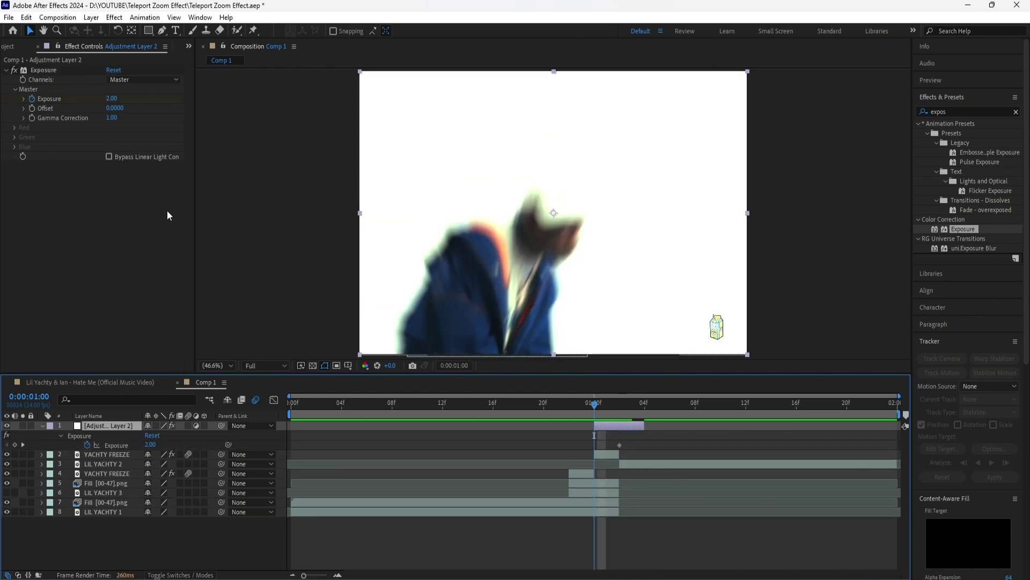
pyautogui.click(110, 98)
pyautogui.press('Return')
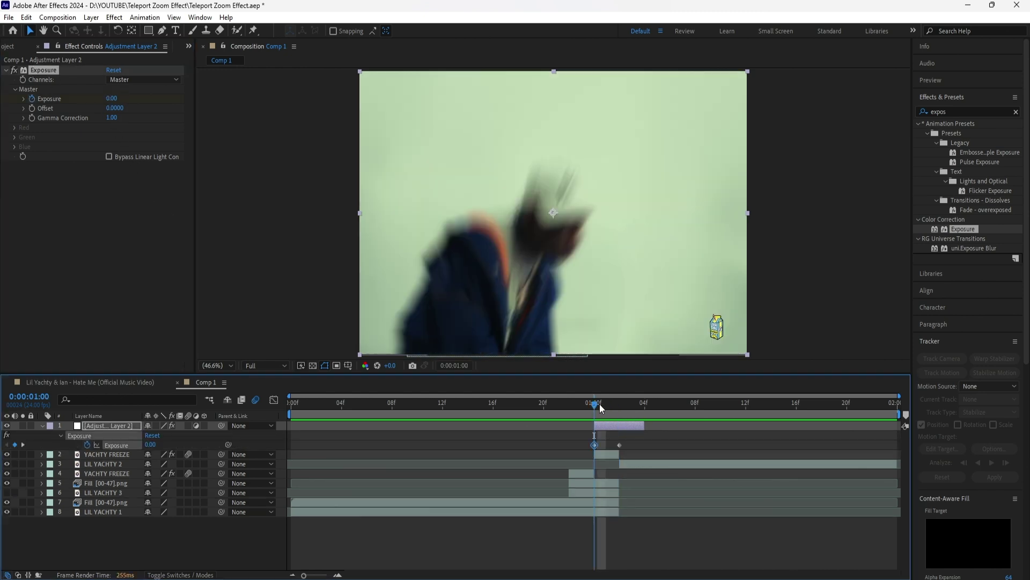
pyautogui.press('pagedown')
pyautogui.press('pagedown')
pyautogui.click(1016, 112)
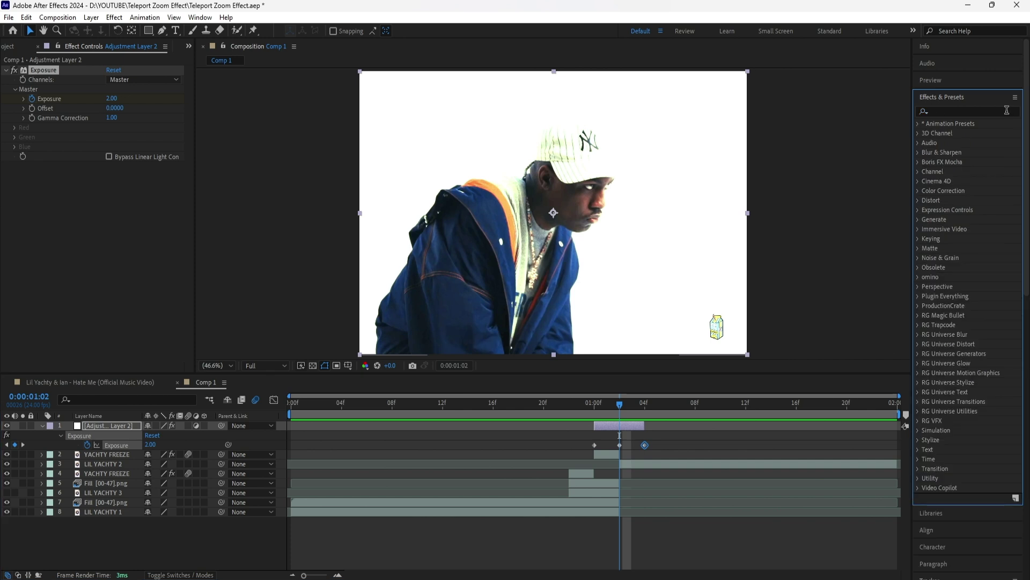
# Step: Apply Directional Blur to the adjustment layer with a Blur Length of 80
pyautogui.write('direc')
pyautogui.moveTo(972, 162); pyautogui.dragTo(109, 209)
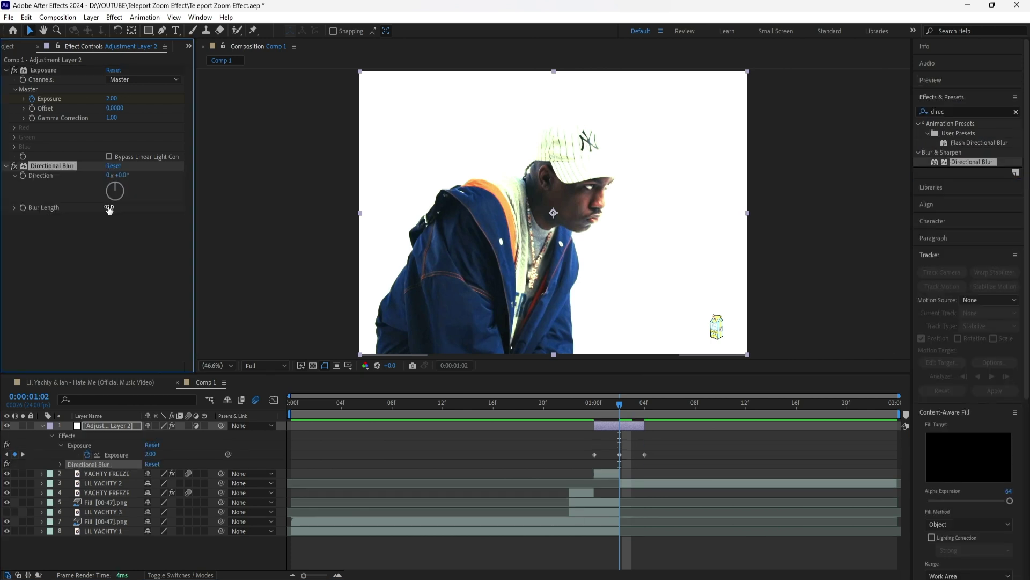
pyautogui.click(109, 209)
pyautogui.write('80')
pyautogui.press('Return')
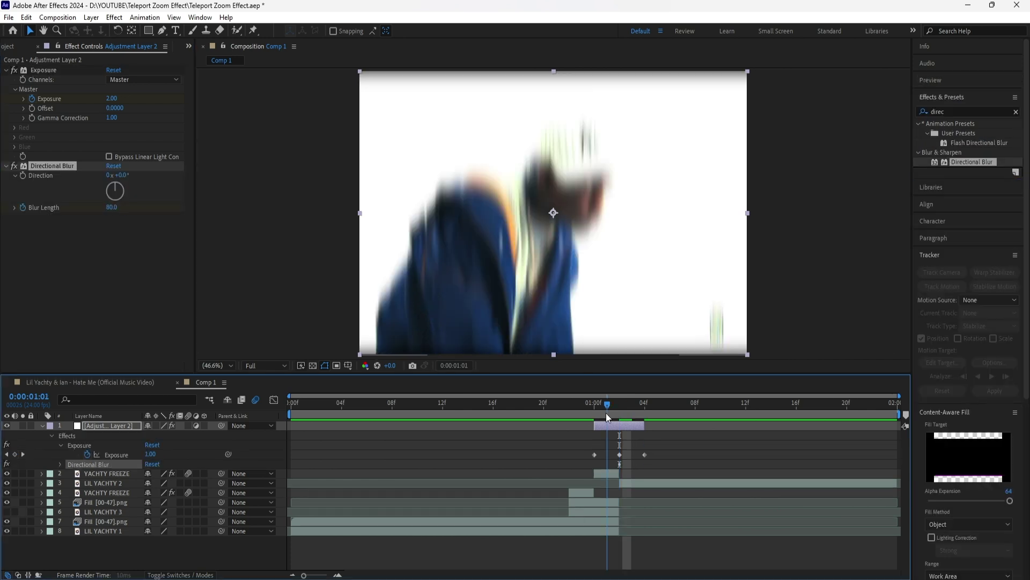
# Step: Keyframe Blur Length at 0 at 01:00 and 01:04, then Easy Ease all the layer's keyframes
pyautogui.press('pageup')
pyautogui.press('pageup')
pyautogui.press('pagedown')
pyautogui.press('pagedown')
pyautogui.press('pagedown')
pyautogui.press('pagedown')
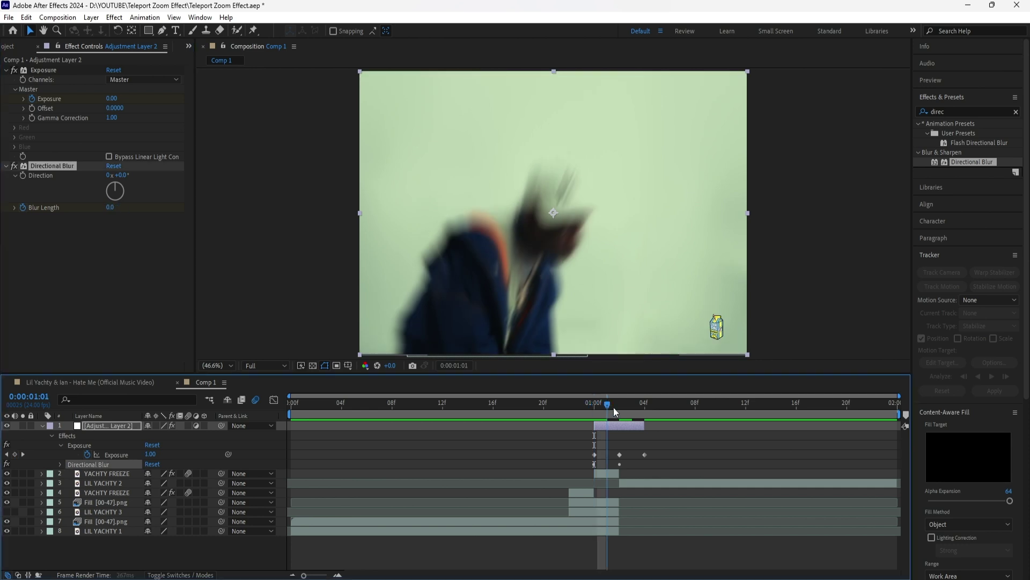
pyautogui.press('u')
pyautogui.moveTo(656, 436); pyautogui.dragTo(581, 467)
pyautogui.rightClick(644, 446)
pyautogui.click(821, 472)
pyautogui.click(569, 402)
# Step: Scrub through the transition, show the transparency grid, and select LIL YACHTY 2
pyautogui.press('pagedown')
pyautogui.press('pagedown')
pyautogui.press('pagedown')
pyautogui.press('pagedown')
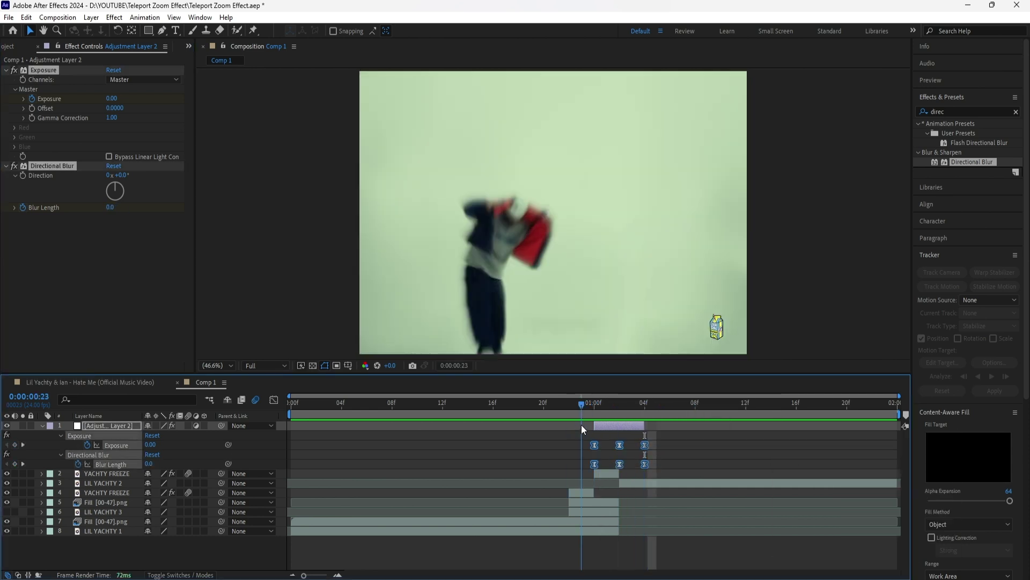
pyautogui.moveTo(627, 416)
pyautogui.mouseDown()
pyautogui.moveTo(653, 416)
pyautogui.moveTo(613, 434)
pyautogui.moveTo(625, 430)
pyautogui.mouseUp()
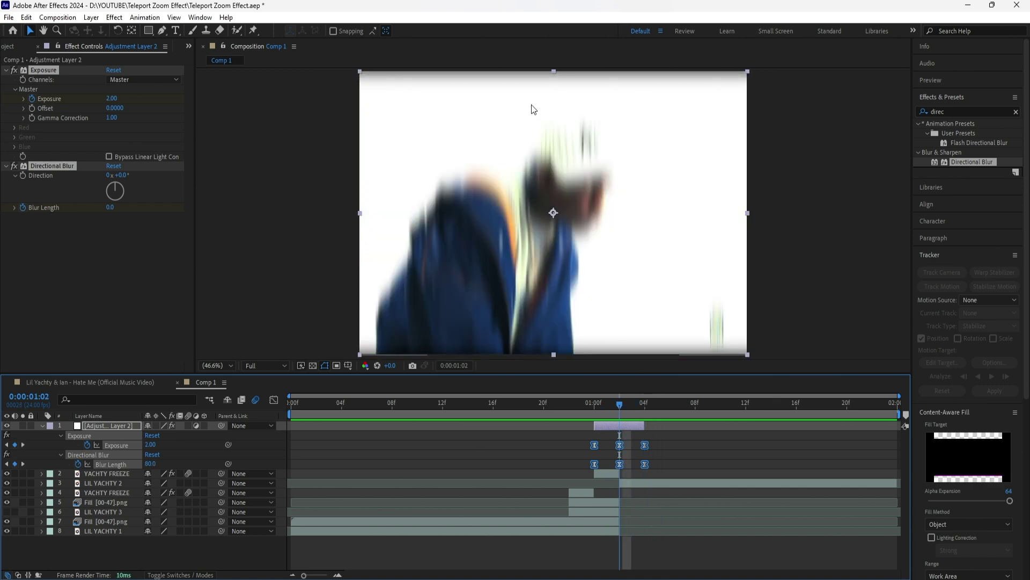
pyautogui.click(314, 364)
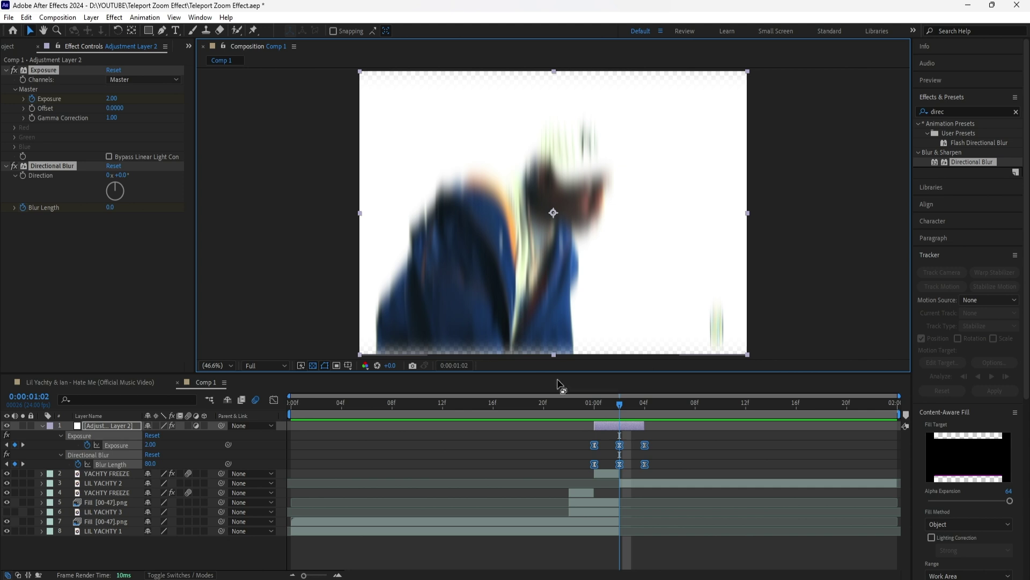
pyautogui.click(655, 484)
# Step: Apply Motion Tile to LIL YACHTY 2 with Output Height 200 and Mirror Edges on, then return to the start
pyautogui.click(1016, 111)
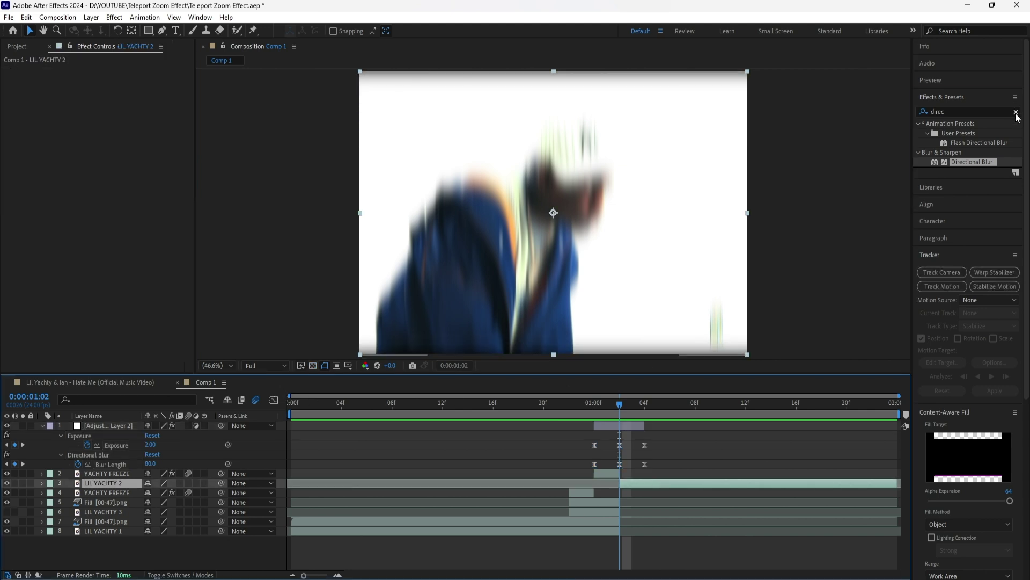
pyautogui.write('motion')
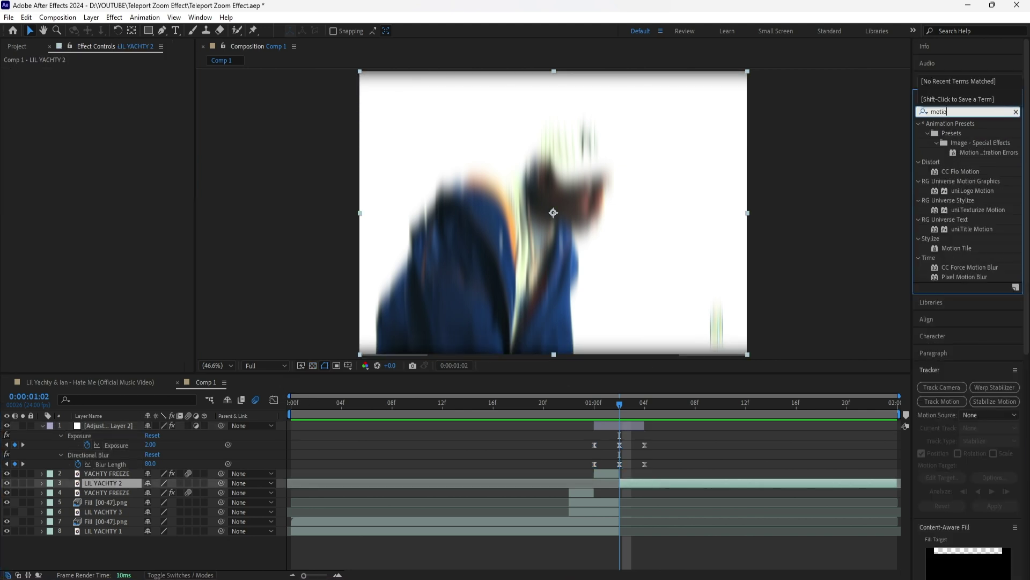
pyautogui.moveTo(957, 248); pyautogui.dragTo(114, 121)
pyautogui.click(119, 118)
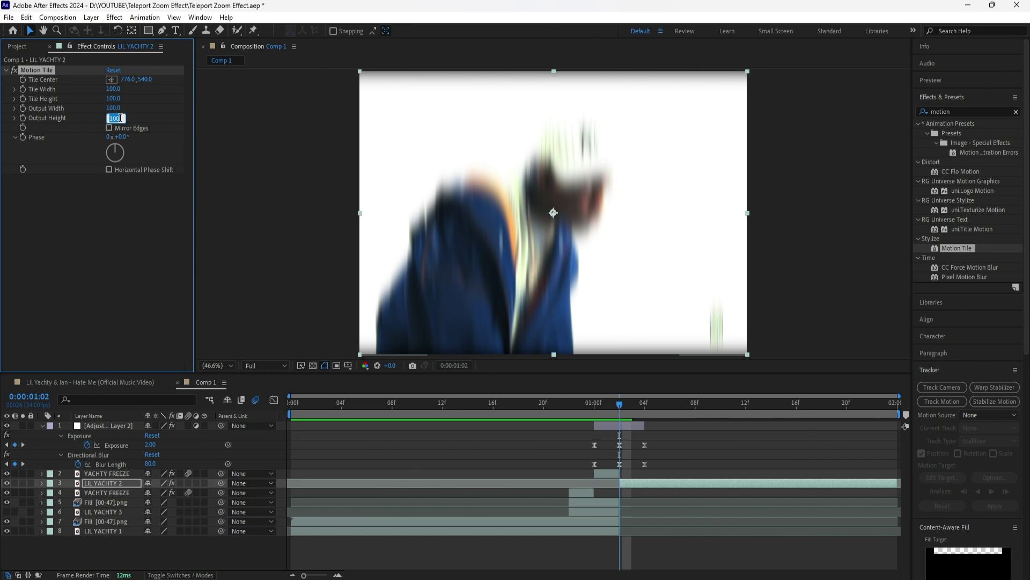
pyautogui.write('200')
pyautogui.press('Return')
pyautogui.click(109, 128)
pyautogui.click(282, 419)
pyautogui.press('Home')
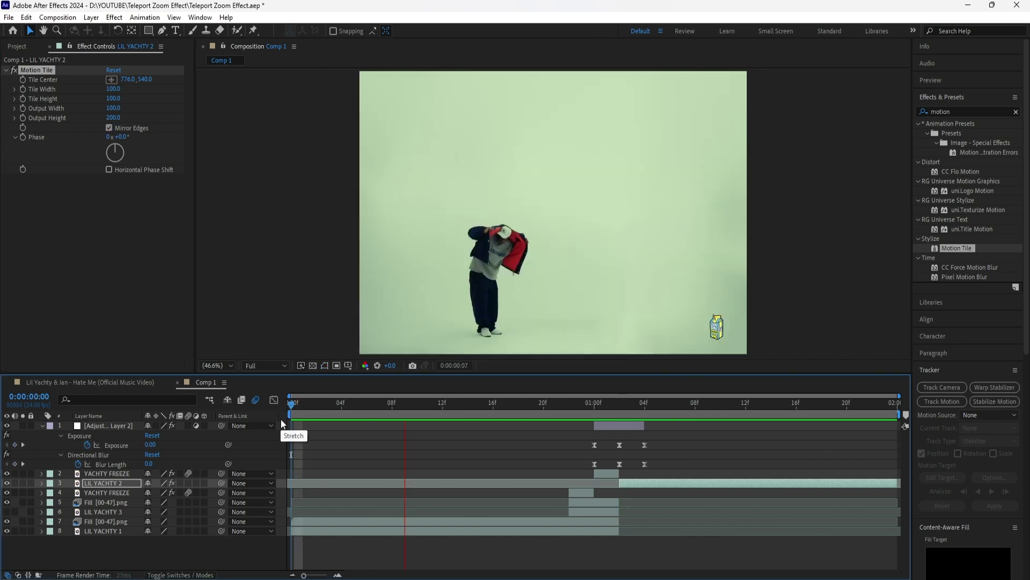